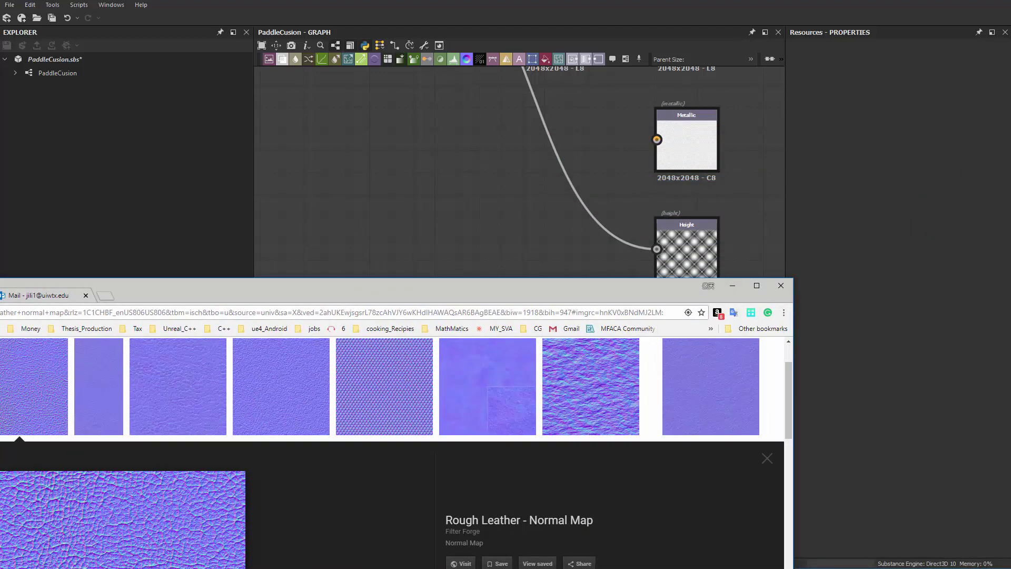
- Bring the Leather_Normal image from the substanceMtls folder into the PaddleCusion graph as a linked bitmap, and close the file window
key("alt+Tab")
left_click_drag(323, 297, 716, 162)
left_click_drag(262, 296, 253, 516)
left_click_drag(573, 159, 896, 140)
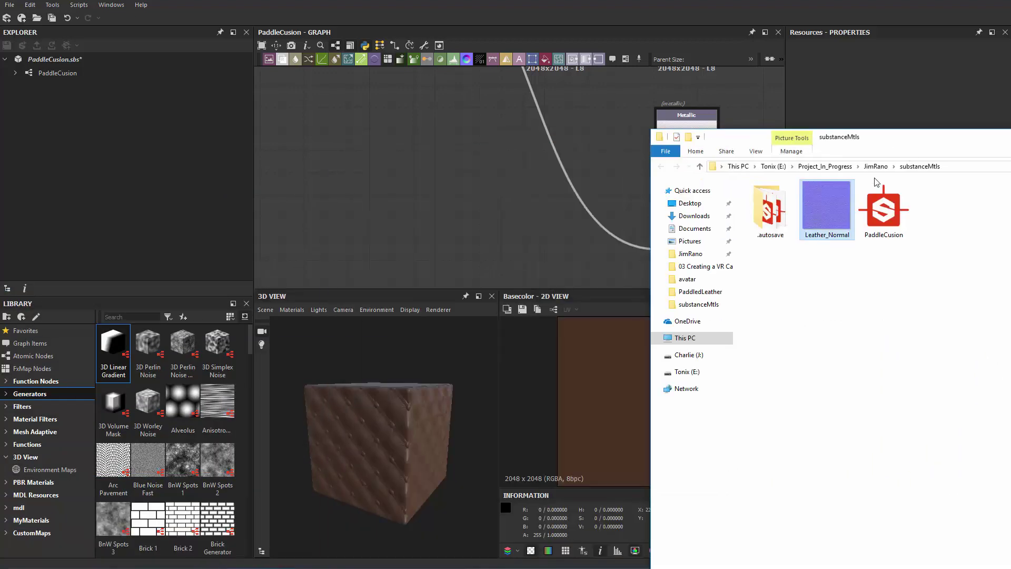
left_click_drag(800, 205, 450, 218)
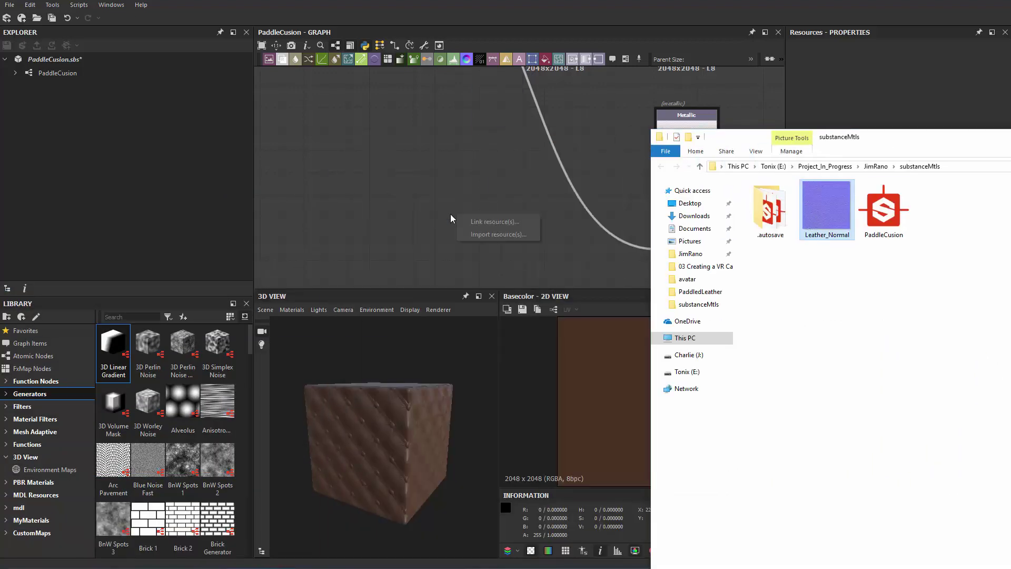
left_click(498, 225)
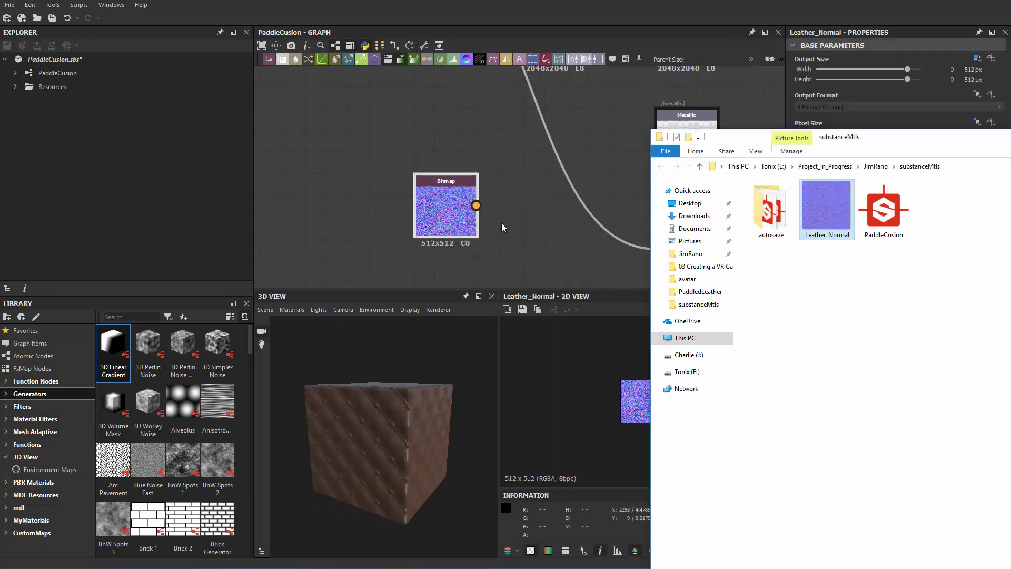
scroll(513, 231, "up", 3)
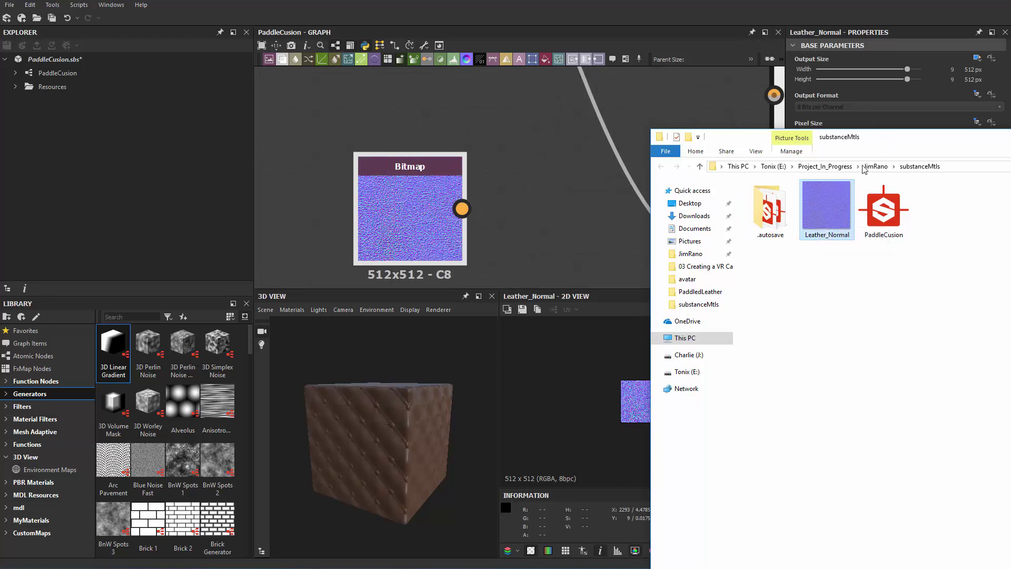
left_click(1010, 137)
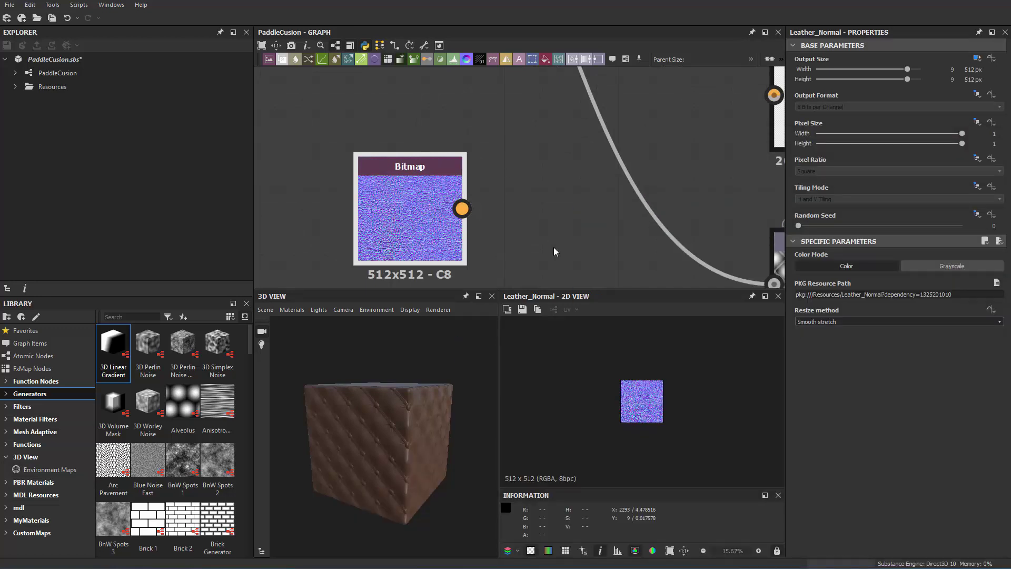
- Examine the new Leather_Normal bitmap node and inspect the padded leather surface of the 3D cube up close
scroll(547, 238, "down", 5)
middle_click_drag(548, 237, 487, 203)
scroll(488, 203, "up", 4)
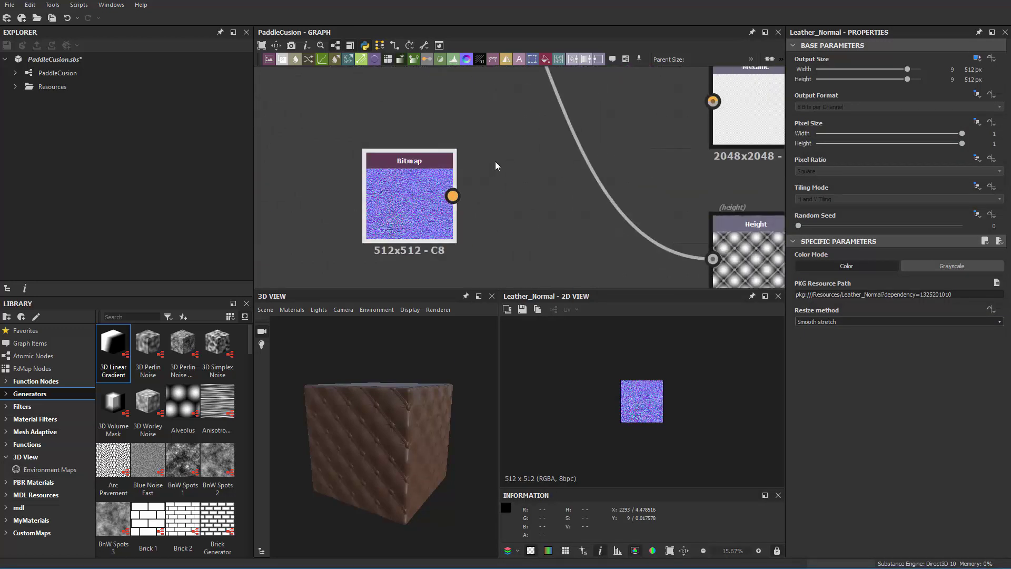
middle_click_drag(500, 133, 534, 167)
scroll(534, 168, "down", 3)
left_click_drag(552, 288, 552, 437)
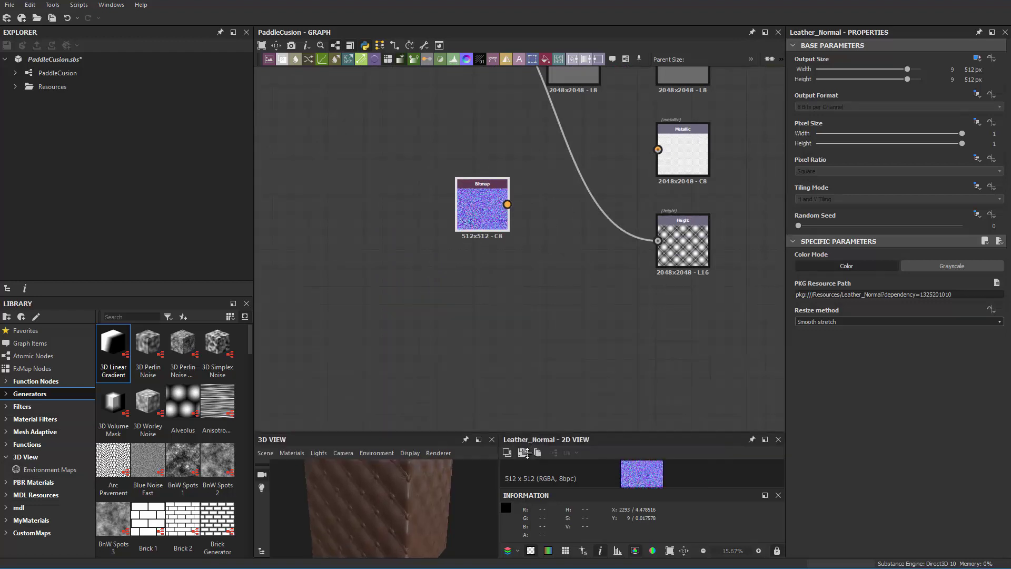
scroll(404, 263, "up", 4)
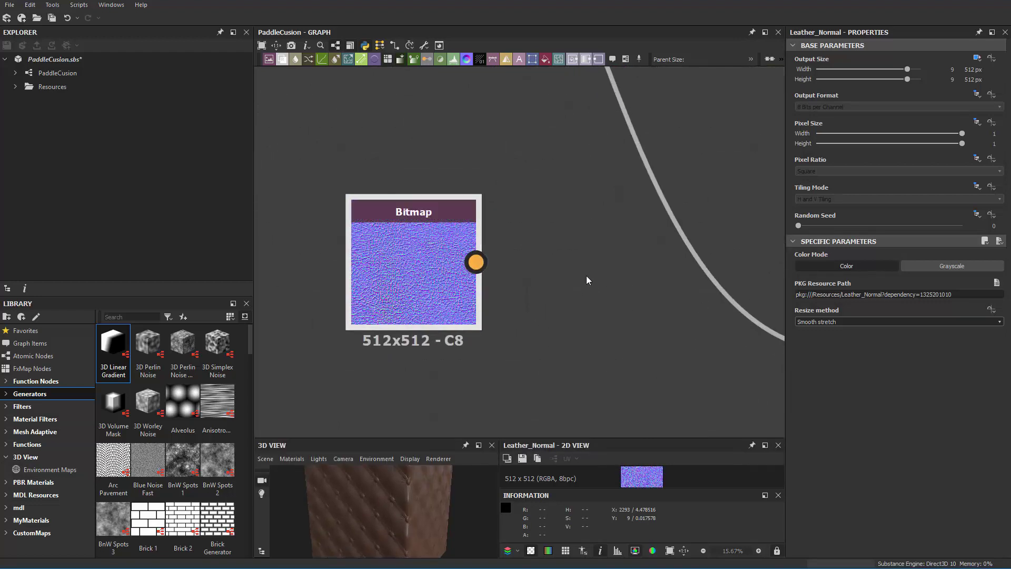
middle_click_drag(587, 280, 580, 302)
left_click_drag(436, 513, 424, 283)
scroll(416, 400, "up", 5)
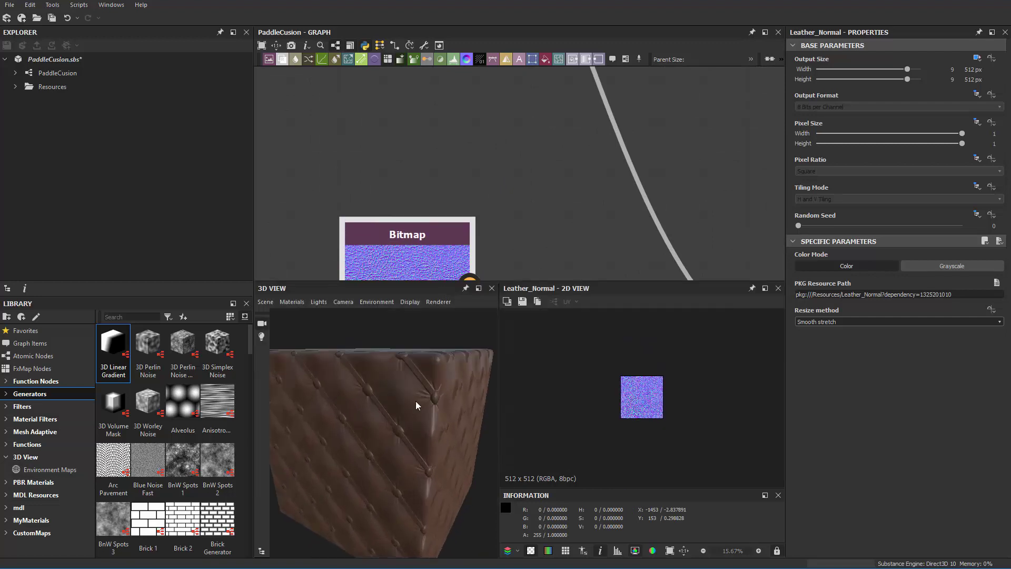
left_click_drag(426, 358, 336, 481)
scroll(363, 490, "down", 4)
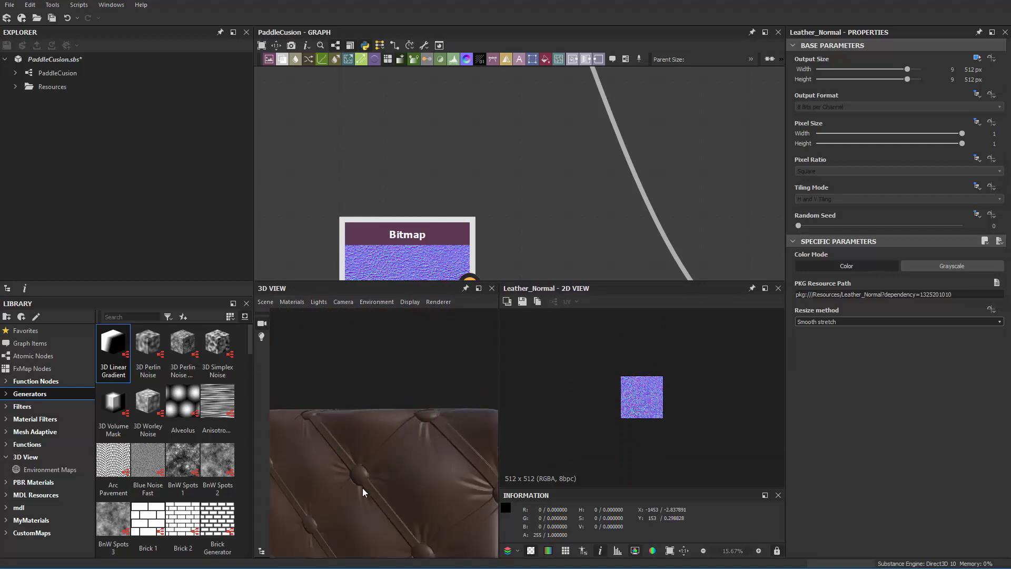
scroll(493, 212, "down", 7)
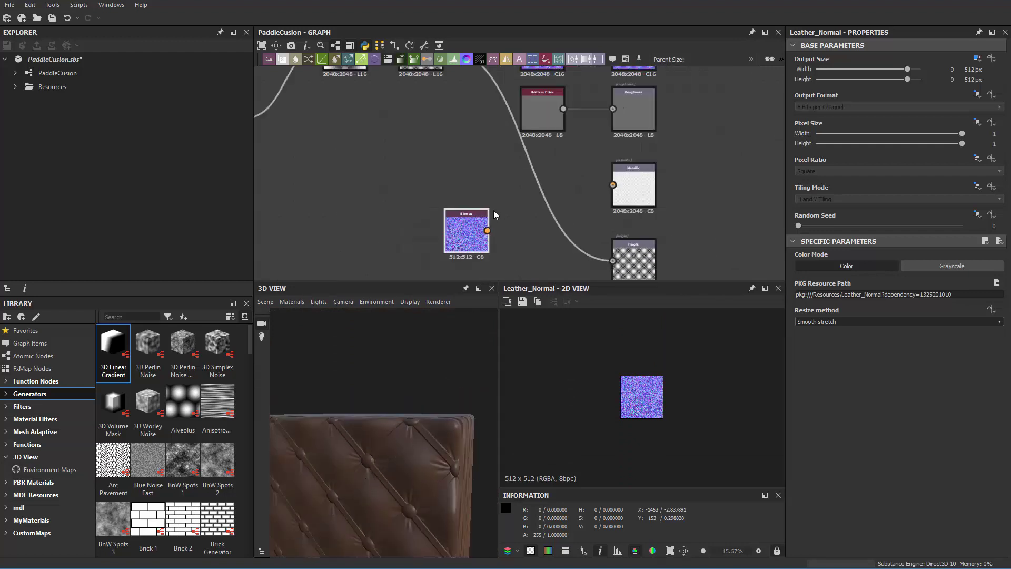
- Move the Leather_Normal bitmap node directly above the Normal Sobel node
scroll(487, 205, "up", 2)
left_click_drag(452, 252, 425, 144)
middle_click_drag(465, 187, 502, 273)
scroll(503, 227, "up", 2)
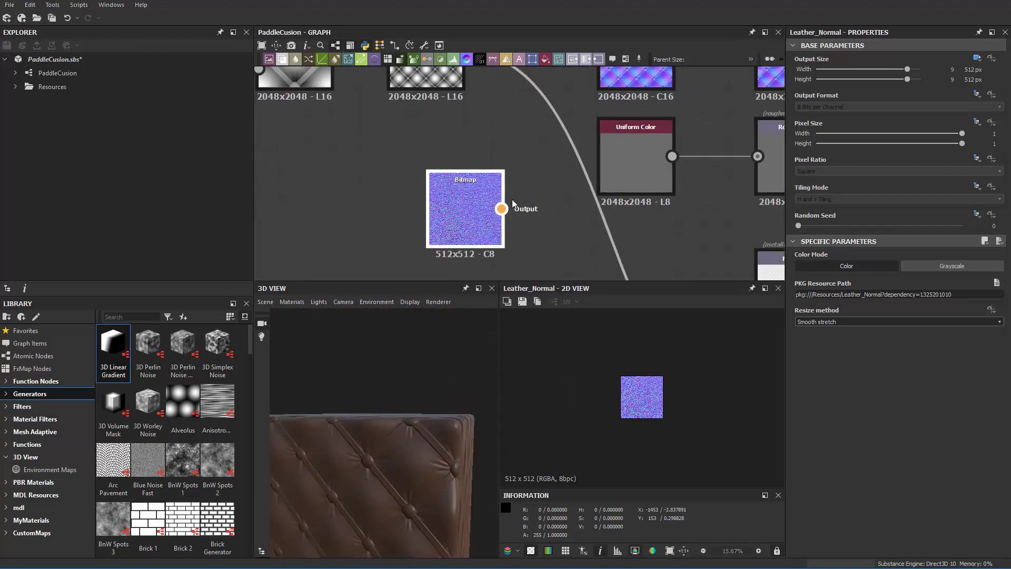
scroll(516, 192, "down", 2)
middle_click_drag(521, 185, 505, 232)
scroll(500, 232, "down", 1)
left_click_drag(475, 246, 606, 118)
scroll(556, 126, "up", 6)
scroll(611, 147, "down", 3)
middle_click_drag(610, 147, 451, 196)
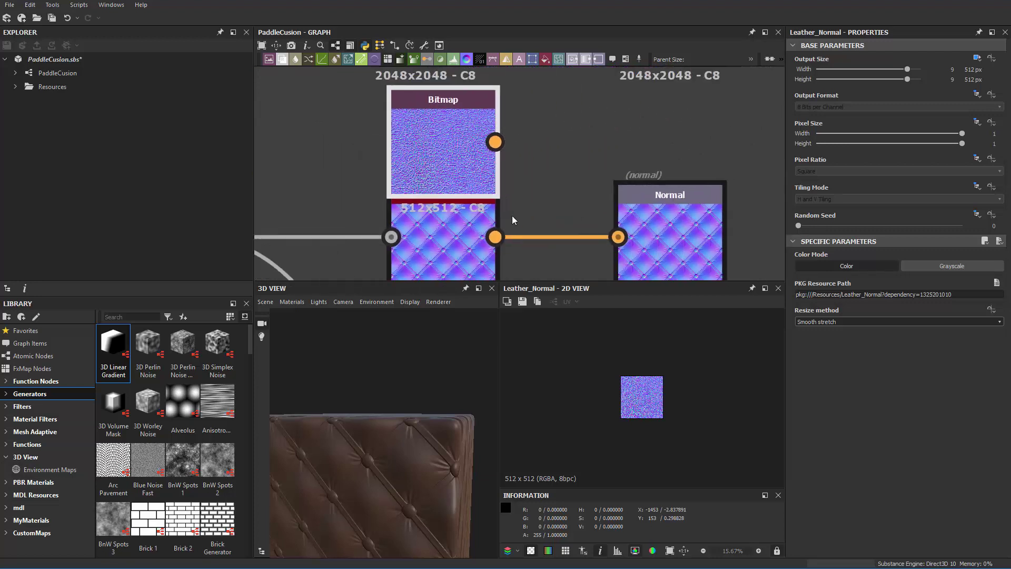
- Shift the Normal Sobel node slightly down and move the Normal output node farther away from it to make room between them
left_click(470, 254)
left_click_drag(672, 221, 748, 221)
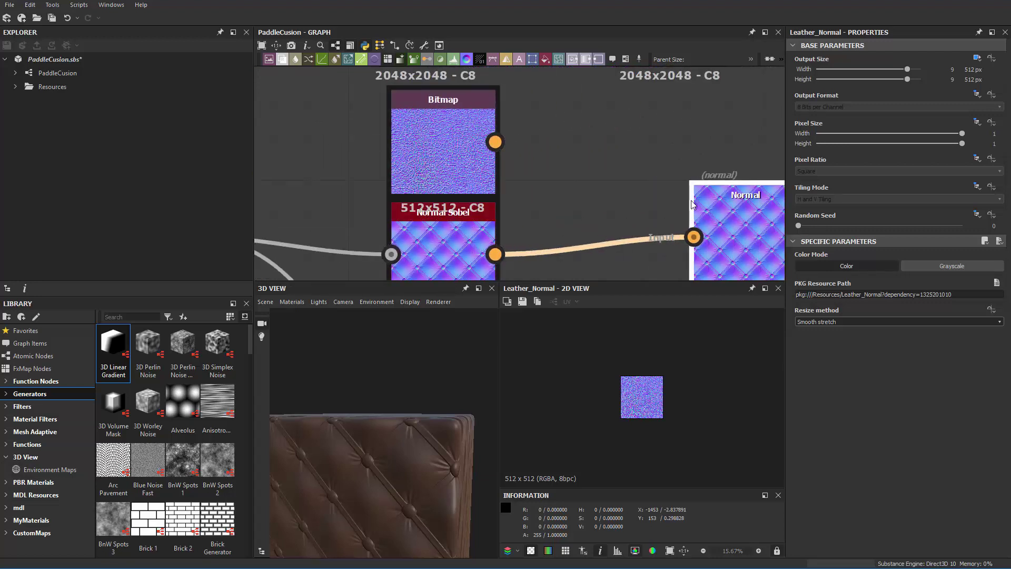
middle_click_drag(560, 173, 541, 176)
left_click(540, 177)
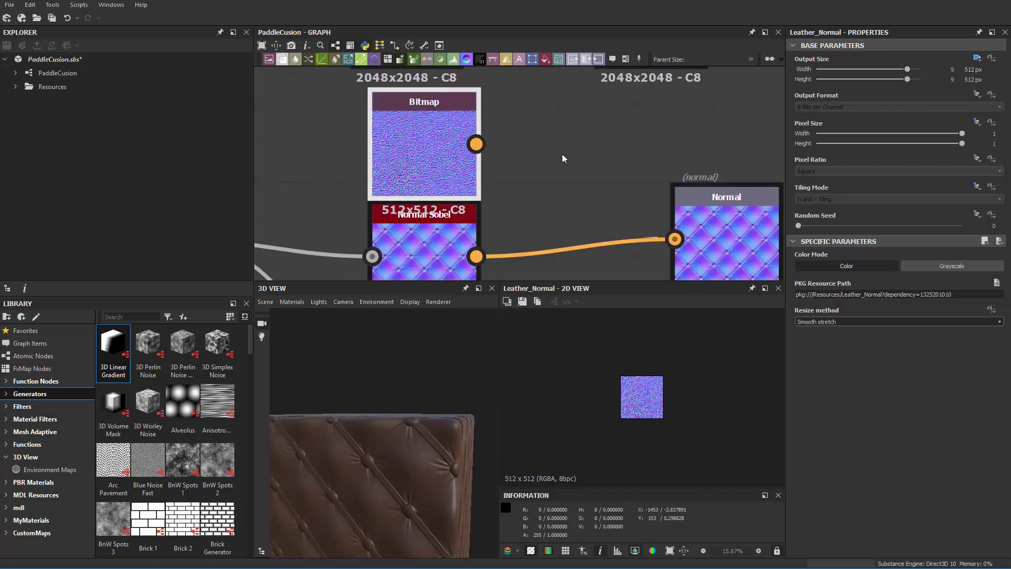
- Add a Blend node with the bitmap as foreground and Normal Sobel as background, and connect it to the Normal output
key("space")
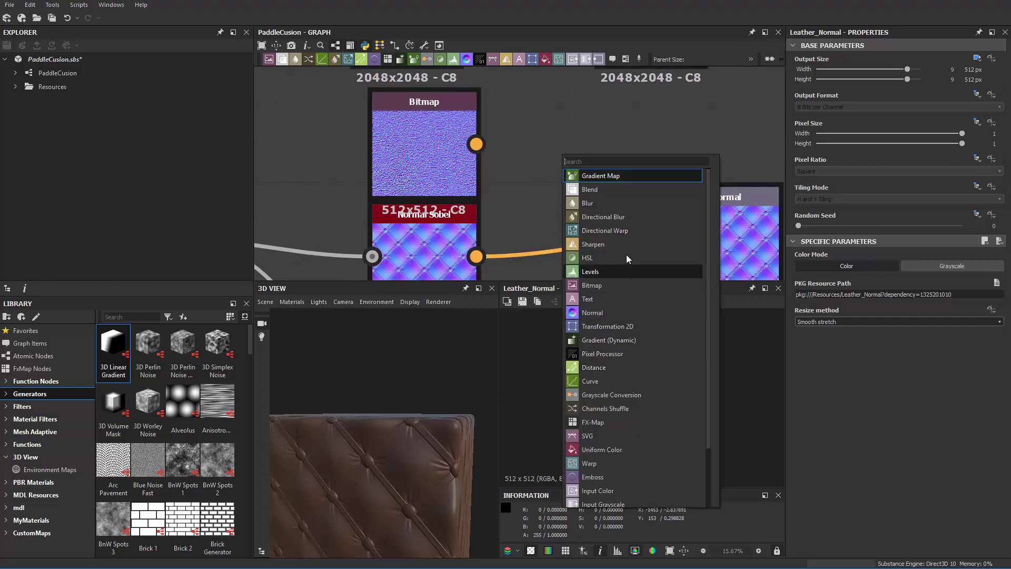
left_click(612, 193)
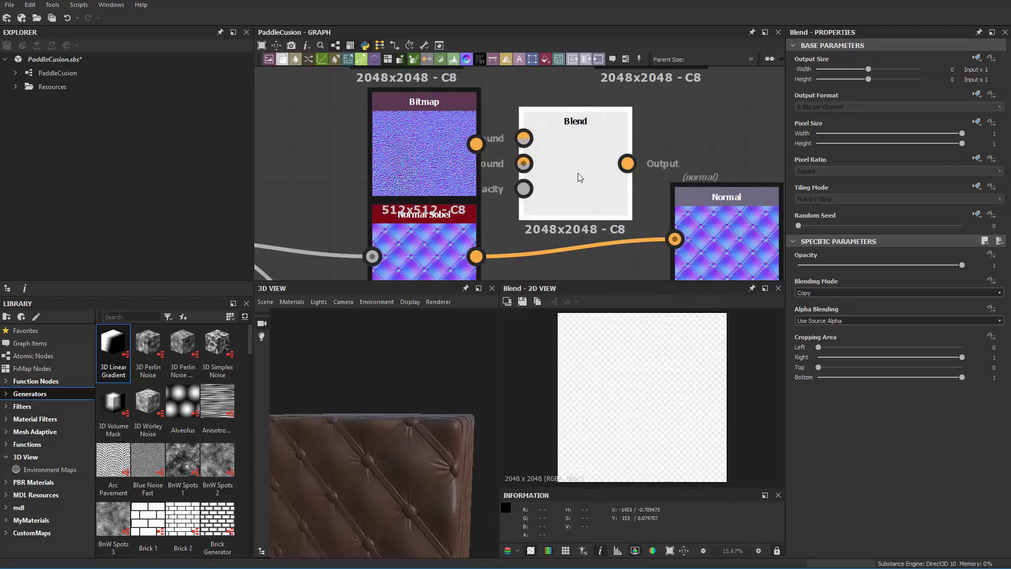
left_click_drag(577, 174, 578, 192)
left_click_drag(476, 144, 530, 183)
key("ctrl+z")
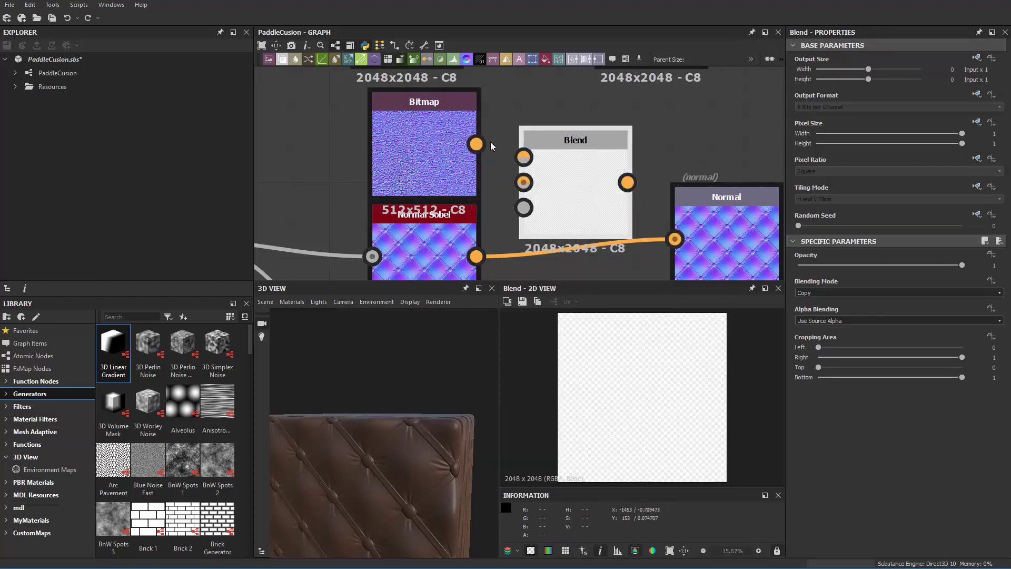
left_click_drag(476, 144, 531, 161)
left_click_drag(523, 182, 477, 258)
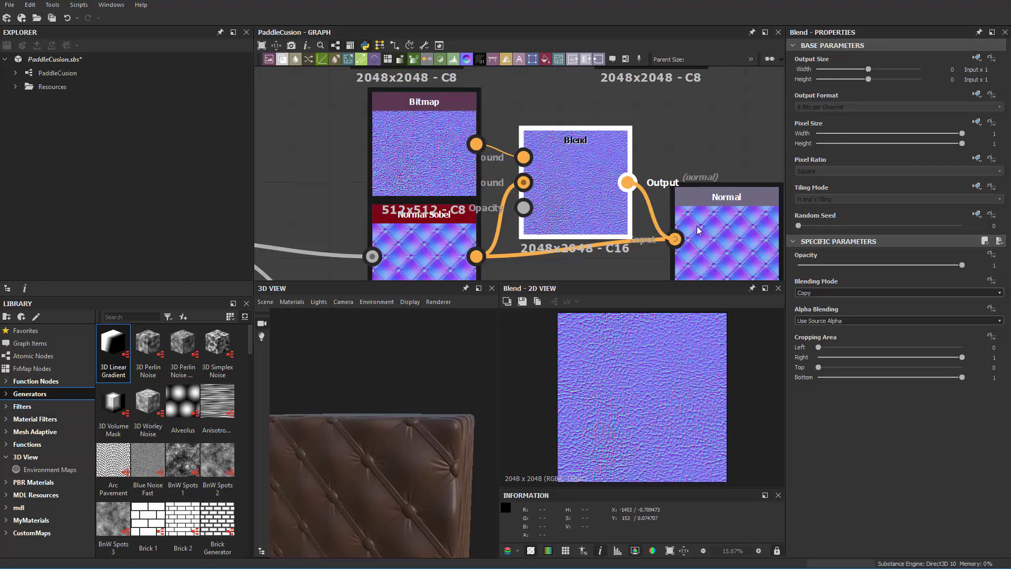
left_click_drag(698, 230, 676, 238)
left_click_drag(396, 425, 416, 458)
- Try the Add Sub blending mode on the Blend node, inspect the combined leather normals, and undo the change
left_click(842, 294)
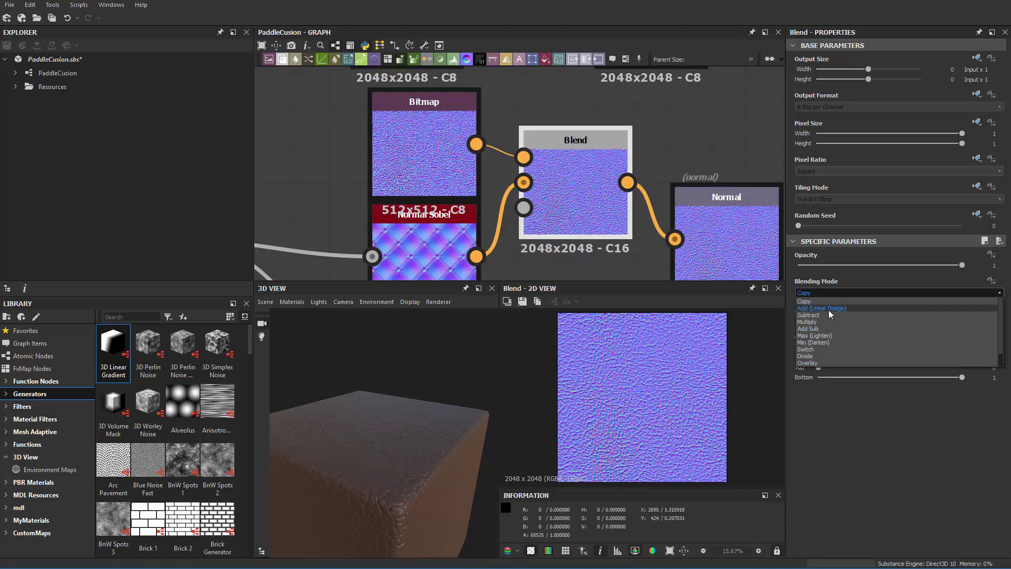
left_click(832, 328)
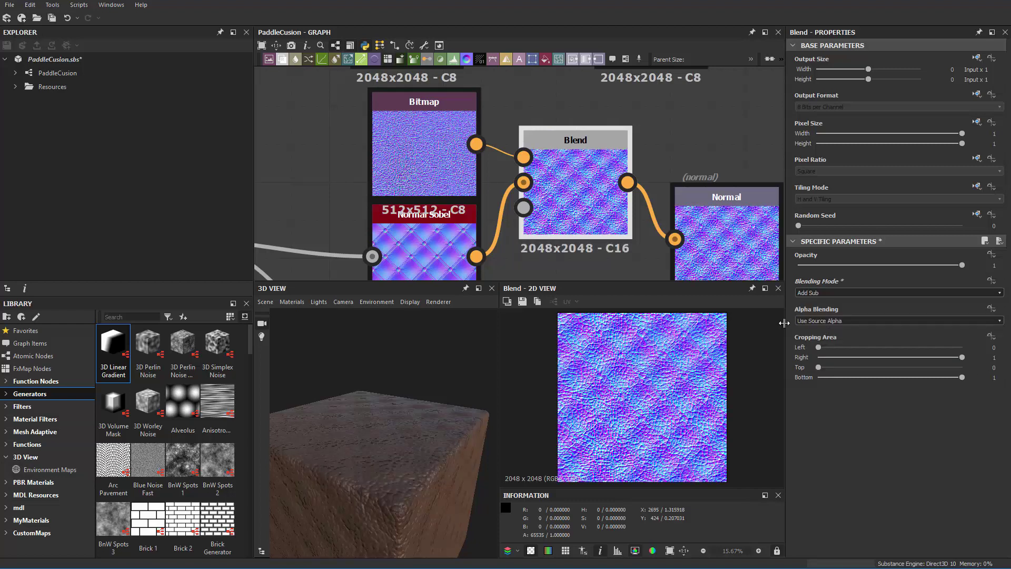
left_click_drag(382, 435, 407, 391)
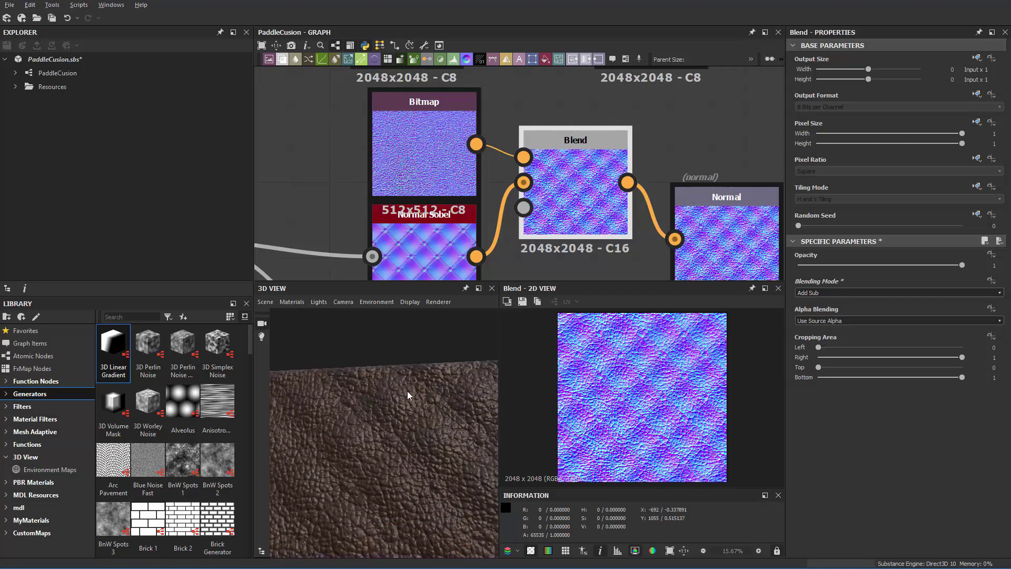
scroll(675, 379, "up", 5)
scroll(673, 375, "down", 3)
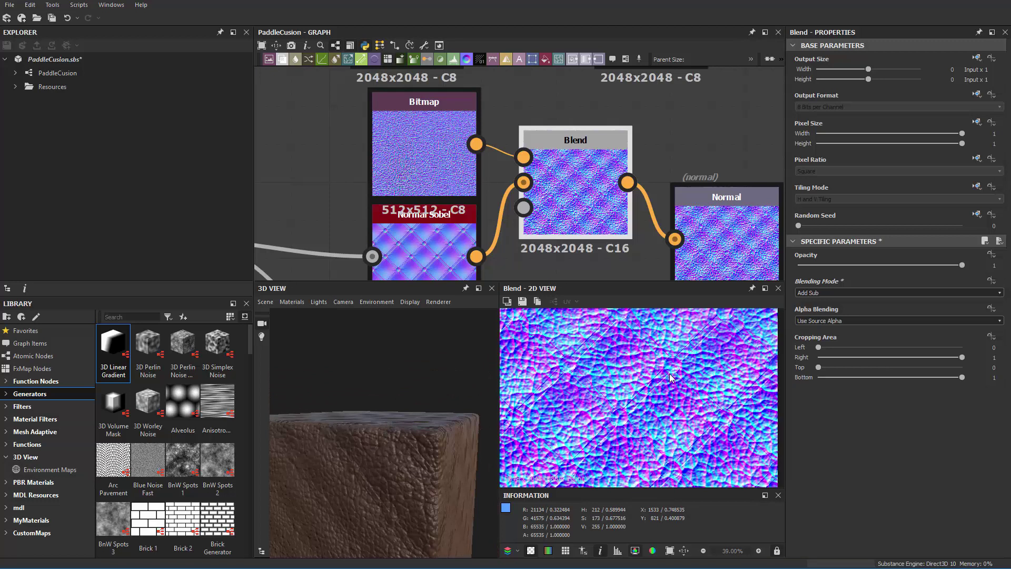
scroll(607, 251, "down", 4)
key("ctrl+z")
scroll(606, 237, "up", 4)
scroll(540, 211, "down", 3)
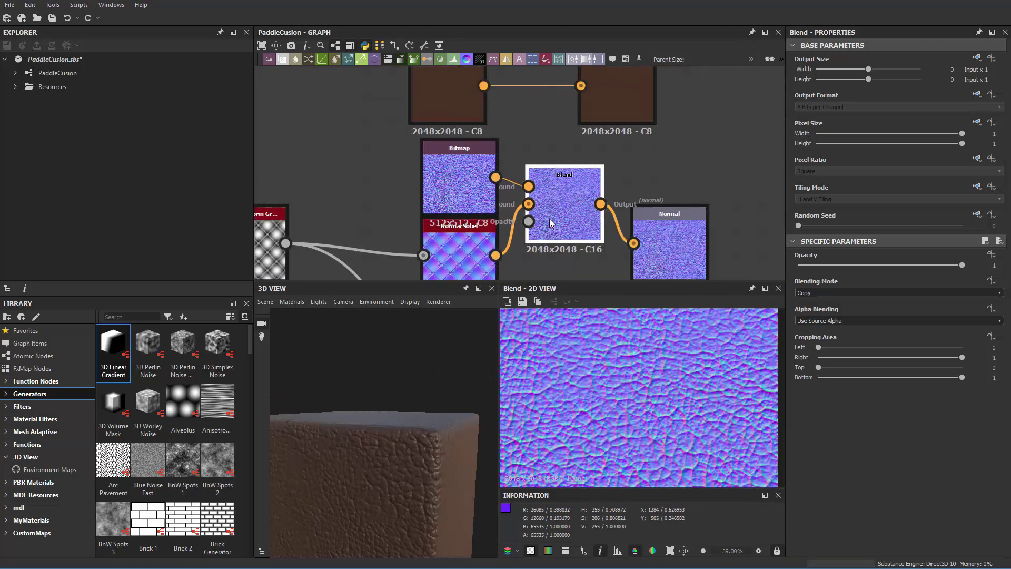
- Reconnect Normal Sobel directly to the Normal output and delete the Blend node
middle_click_drag(514, 253, 519, 208)
left_click_drag(500, 209, 637, 197)
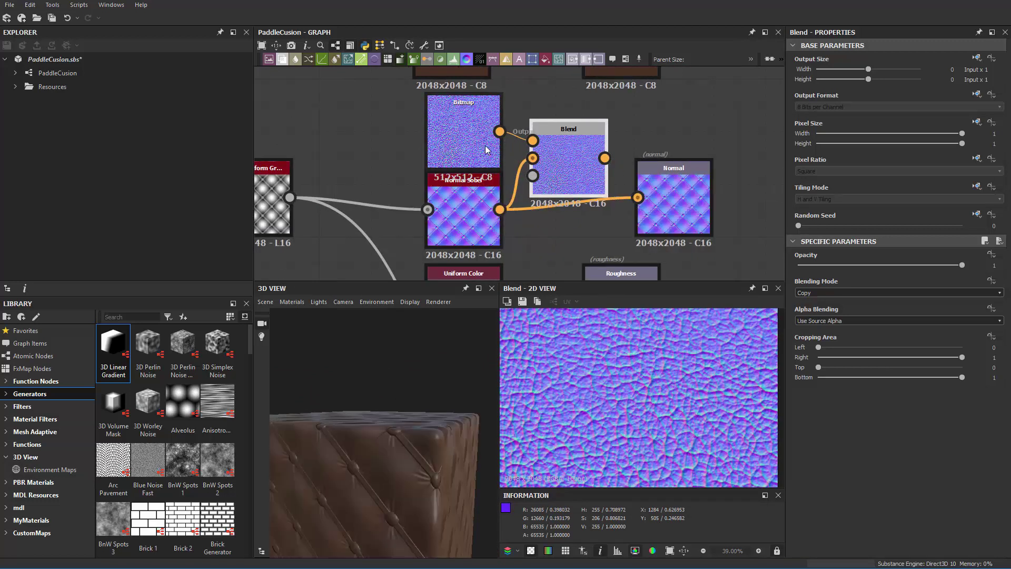
key("Delete")
- Enlarge the graph area and move the Leather_Normal bitmap node to the empty space below the grayscale Blend node feeding Safe Transform Grayscale
left_click(459, 146)
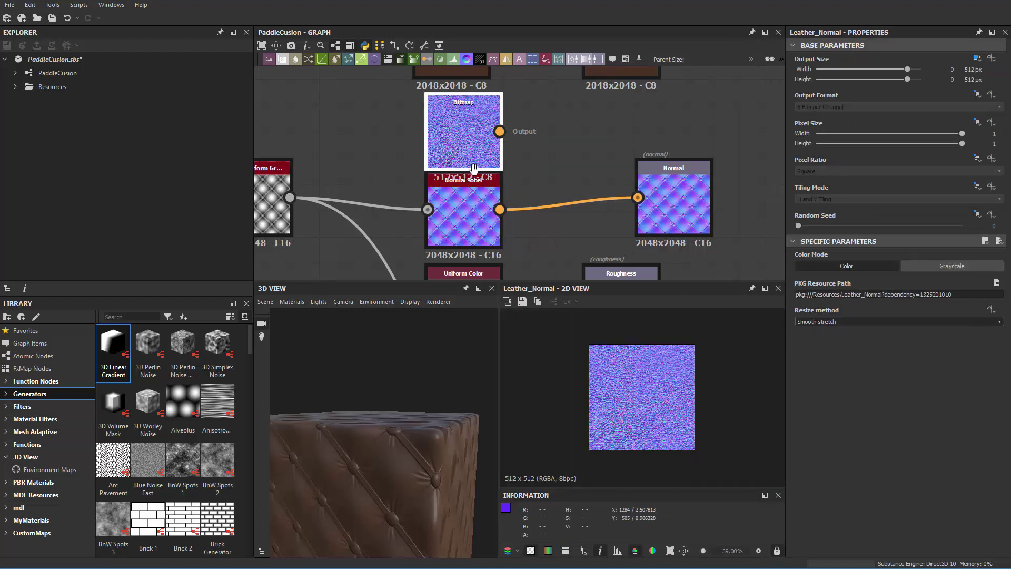
middle_click_drag(460, 145, 705, 150)
left_click_drag(705, 150, 469, 243)
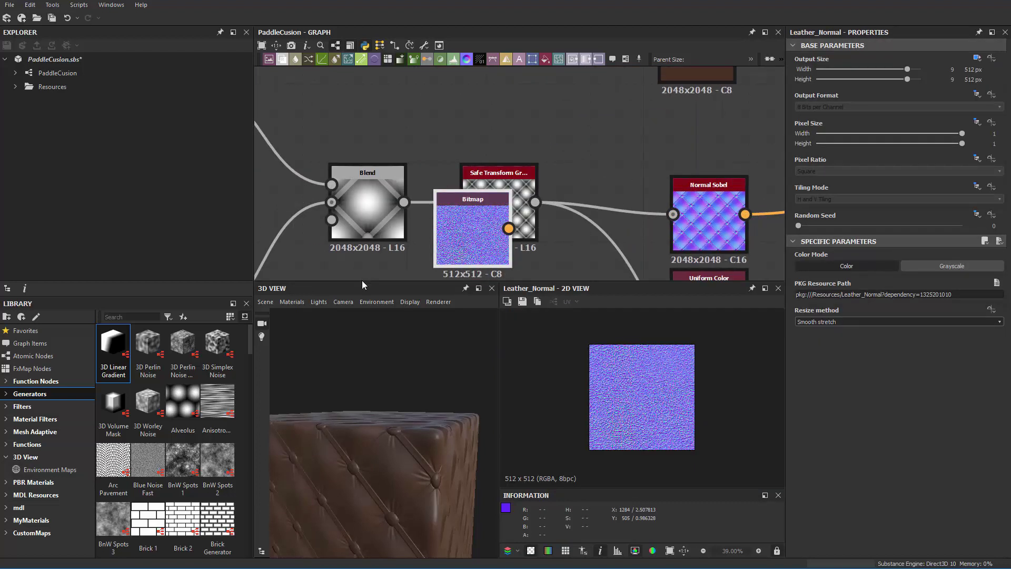
left_click_drag(373, 280, 373, 394)
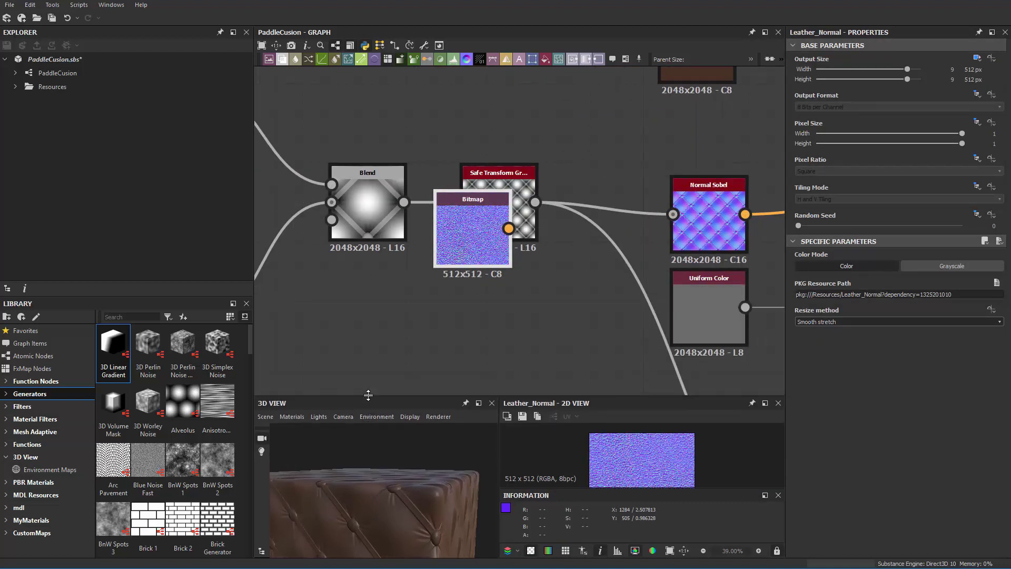
left_click_drag(477, 261, 449, 377)
left_click(533, 184)
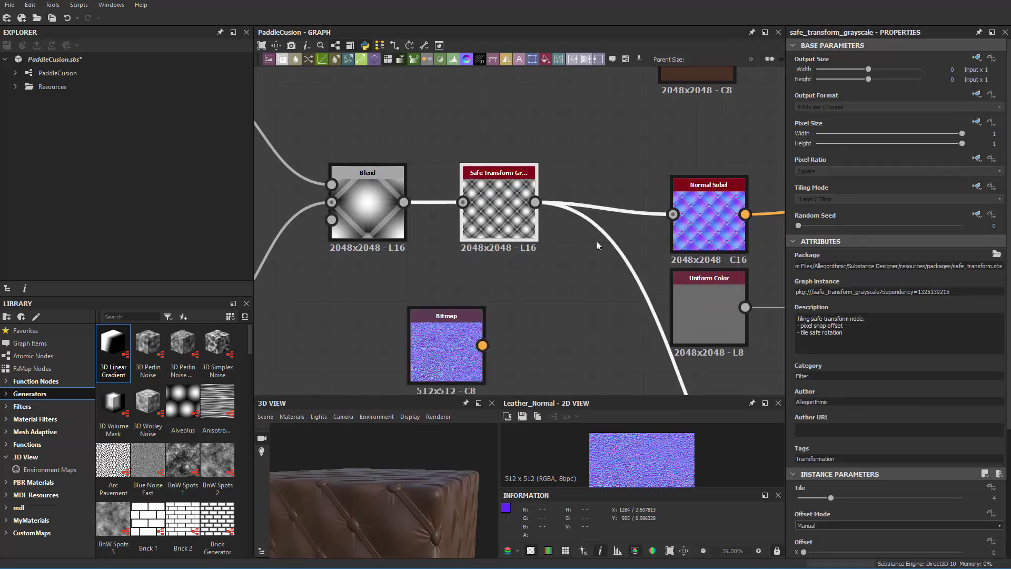
middle_click_drag(627, 249, 508, 258)
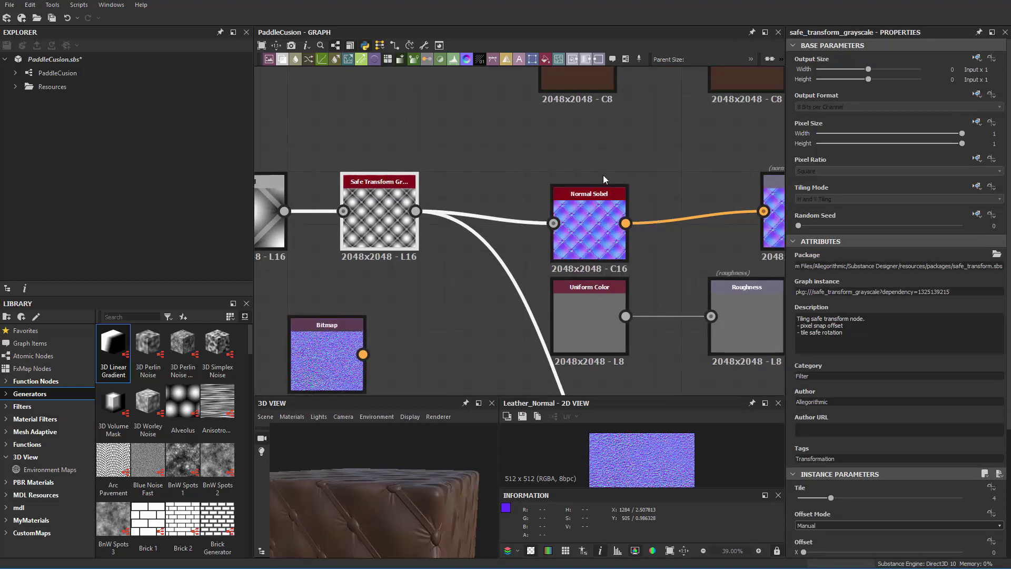
middle_click_drag(421, 298, 595, 234)
left_click_drag(515, 290, 409, 292)
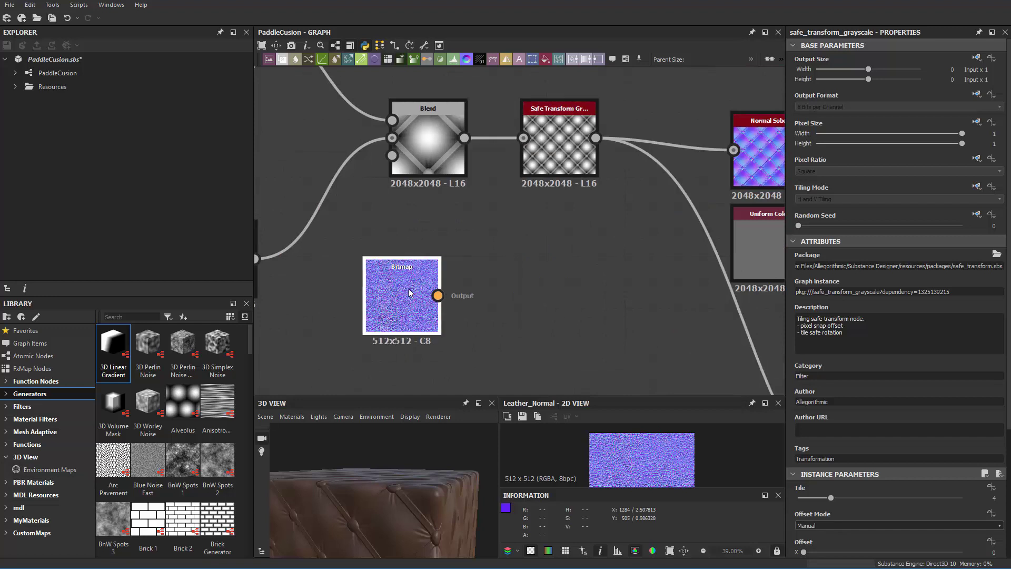
- Add a Normal to Height node fed by the Leather_Normal bitmap
key("space")
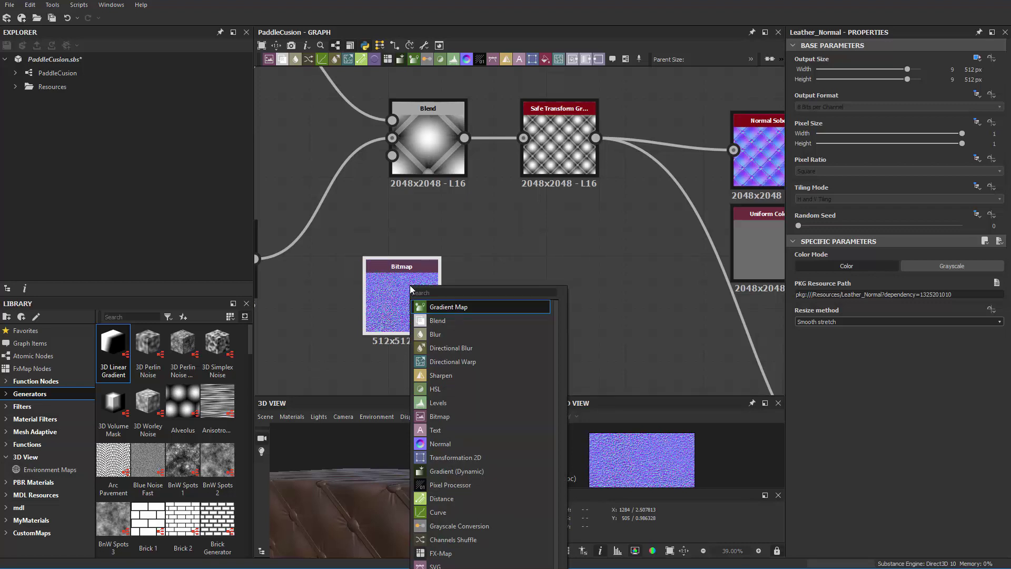
type("nm")
key("BackSpace")
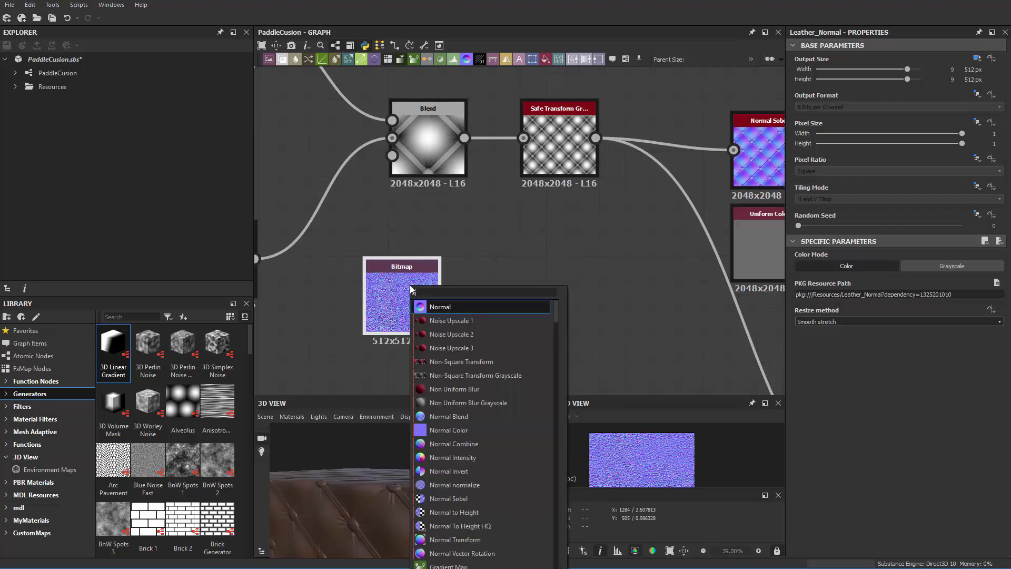
type("r")
key("BackSpace")
type("ormal")
key("Down")
key("Down")
key("Down")
key("Down")
key("Down")
key("Down")
key("Down")
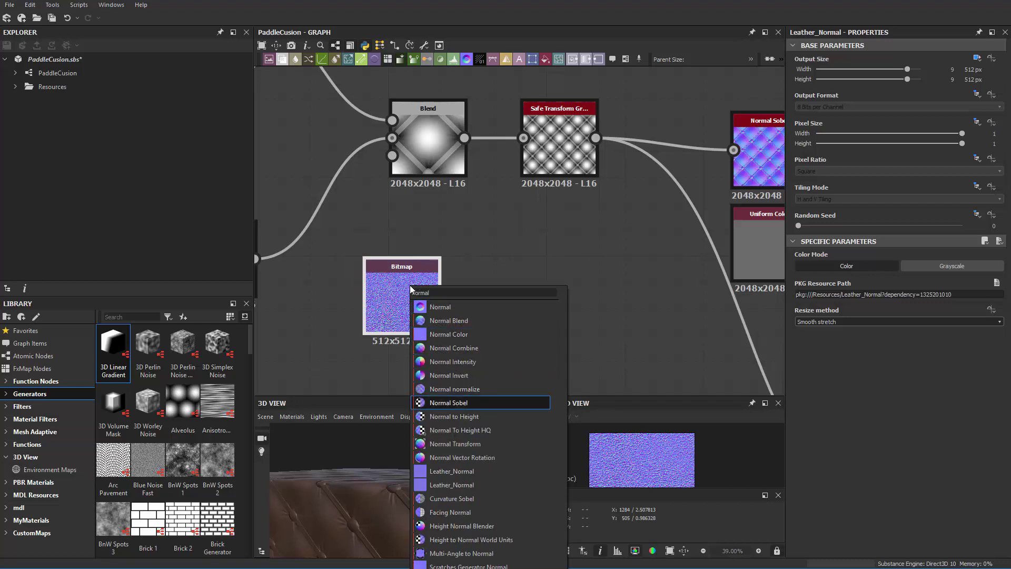
key("Down")
key("Return")
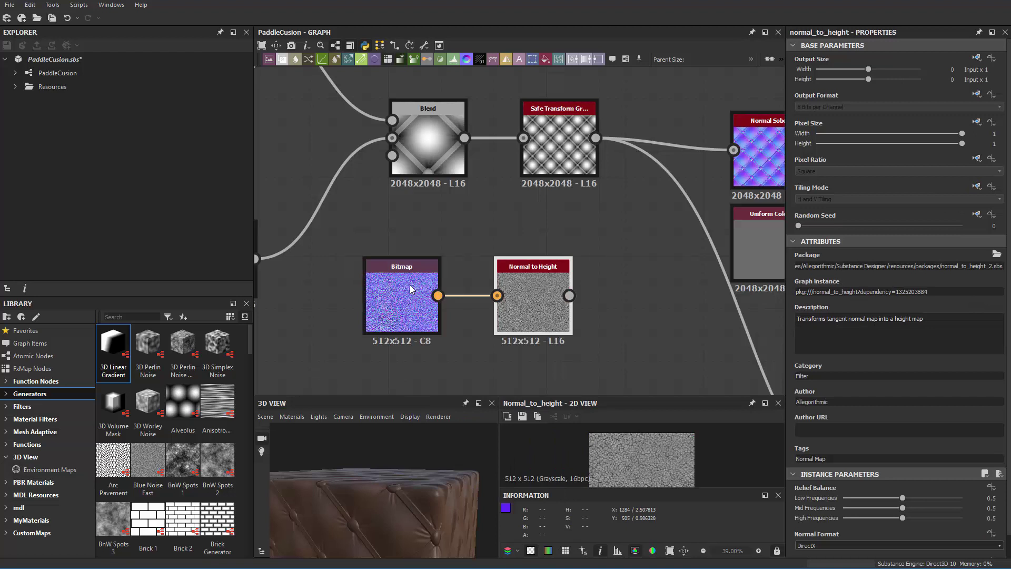
- Move Normal to Height closer to the Leather_Normal bitmap and add a Blend node fed by its output
scroll(472, 288, "up", 4)
left_click_drag(650, 295, 609, 295)
scroll(601, 295, "down", 3)
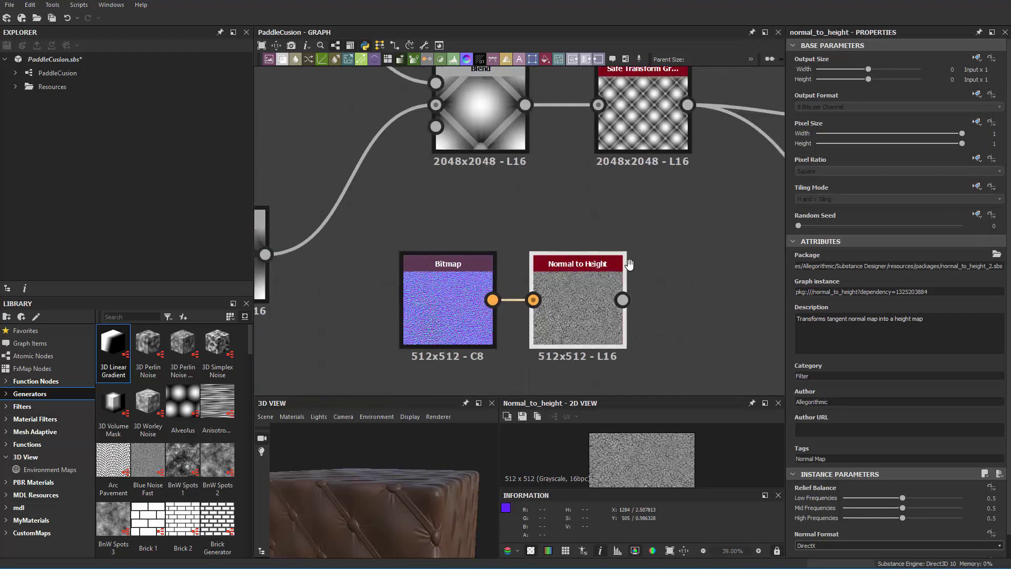
middle_click_drag(629, 264, 511, 259)
key("space")
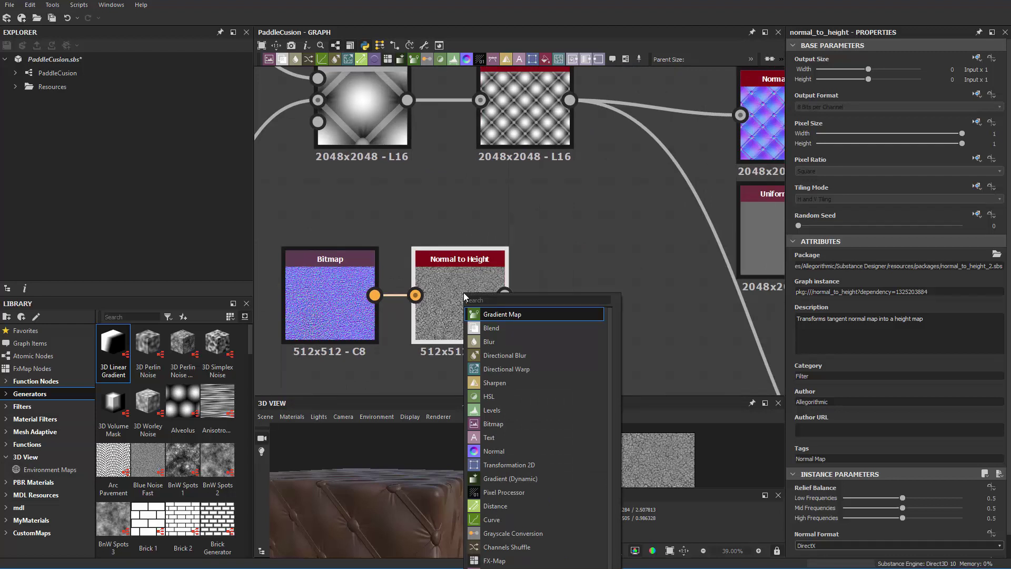
key("Down")
key("Return")
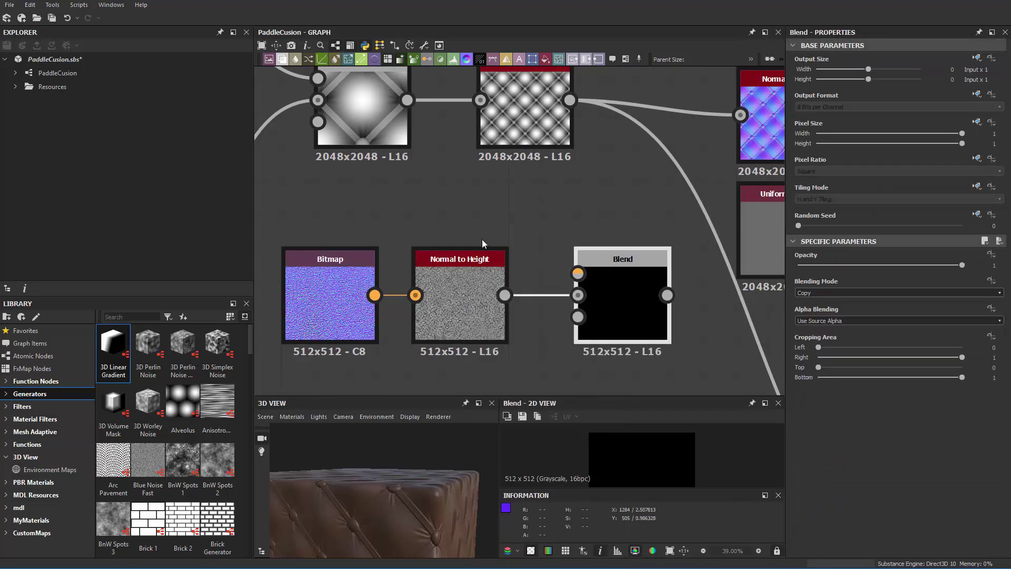
- Feed Normal to Height into the new Blend's Foreground and Safe Transform Grayscale into its Background, and close the Information section of the 2D view
scroll(566, 187, "down", 2)
middle_click_drag(567, 186, 555, 239)
scroll(555, 239, "up", 1)
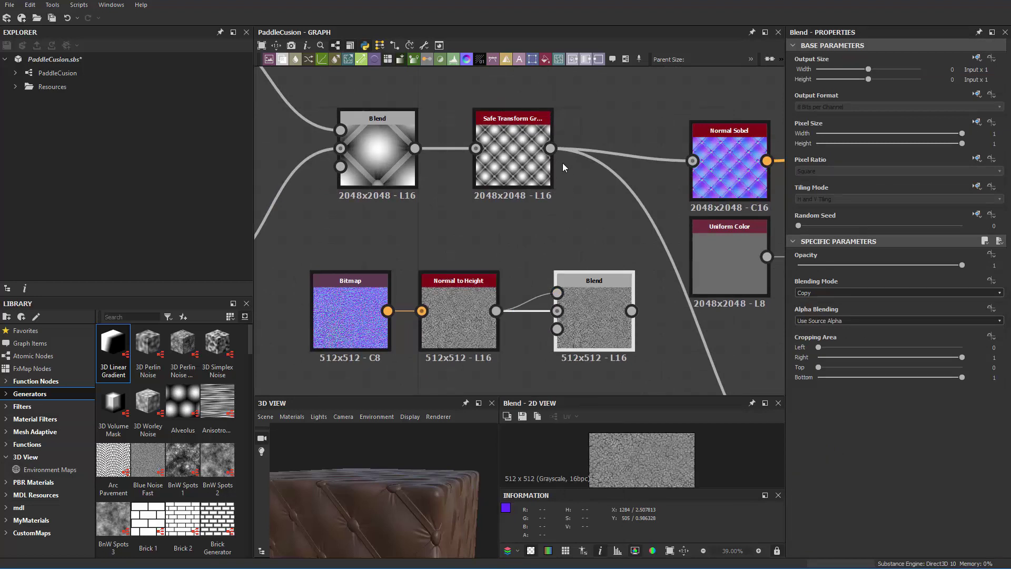
left_click_drag(550, 148, 557, 311)
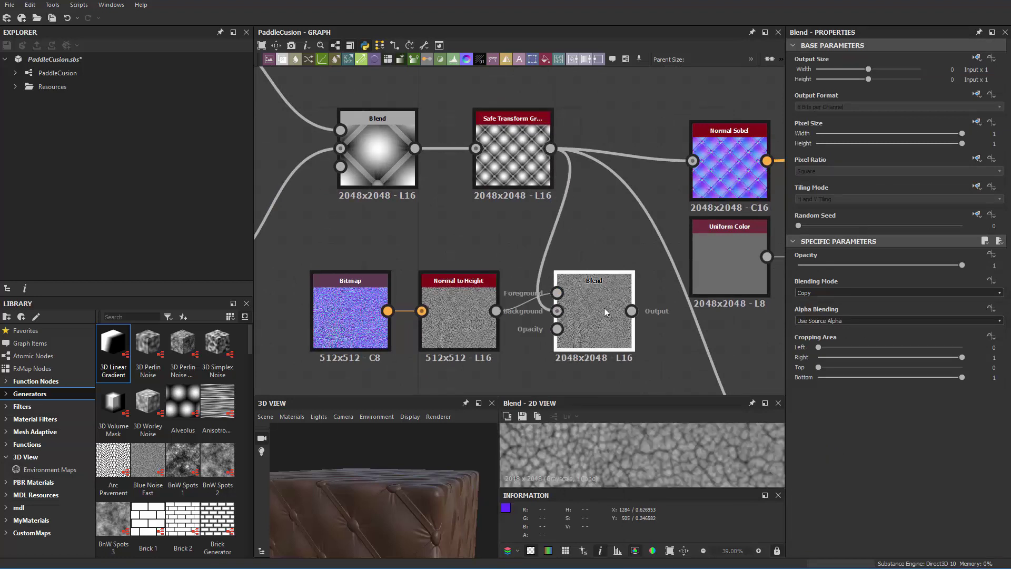
left_click(779, 495)
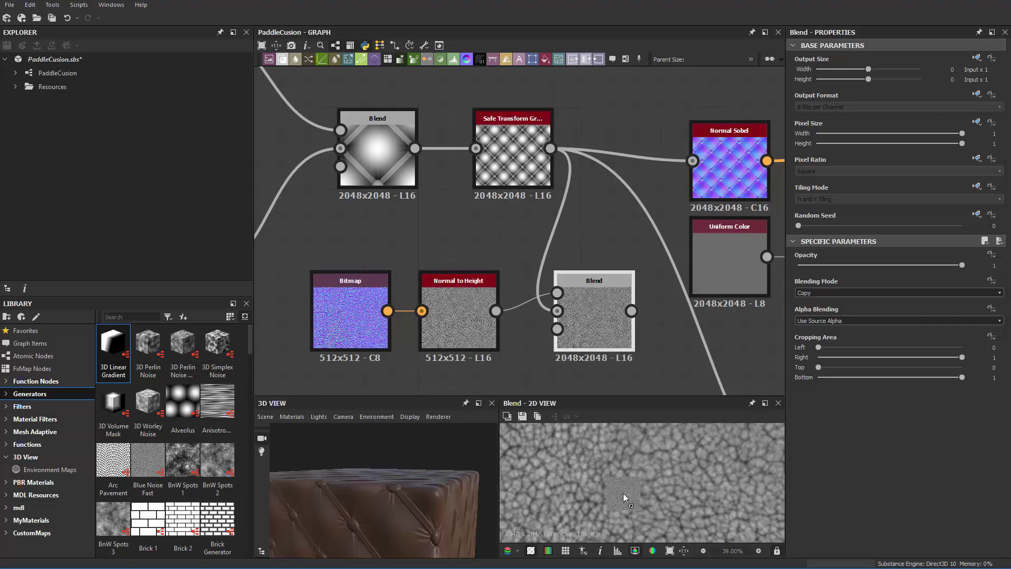
scroll(623, 493, "down", 5)
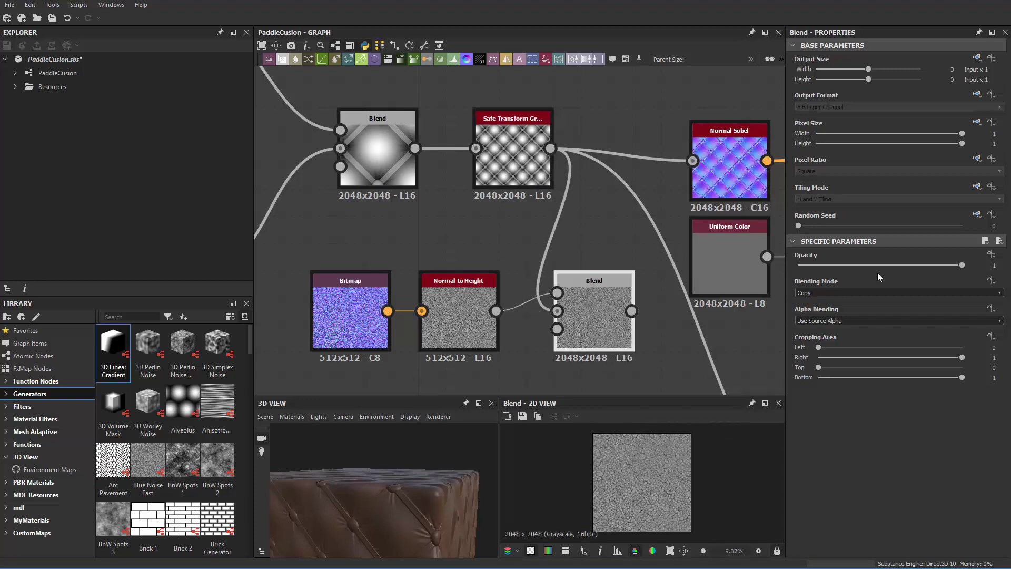
- Try the Add (Linear Dodge) blending mode on the leather Blend node and inspect the blended height
left_click(920, 294)
left_click(822, 304)
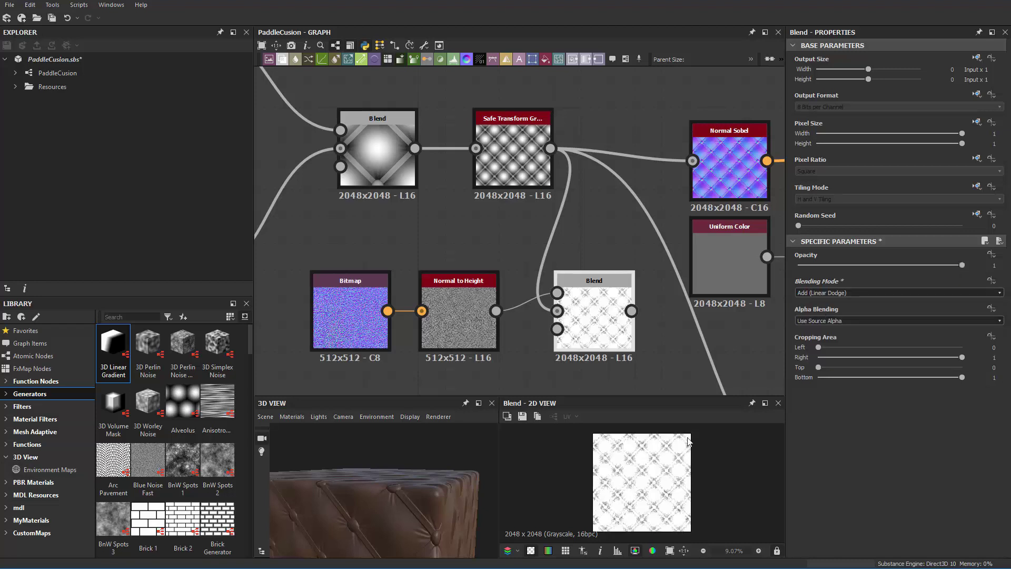
scroll(687, 440, "up", 8)
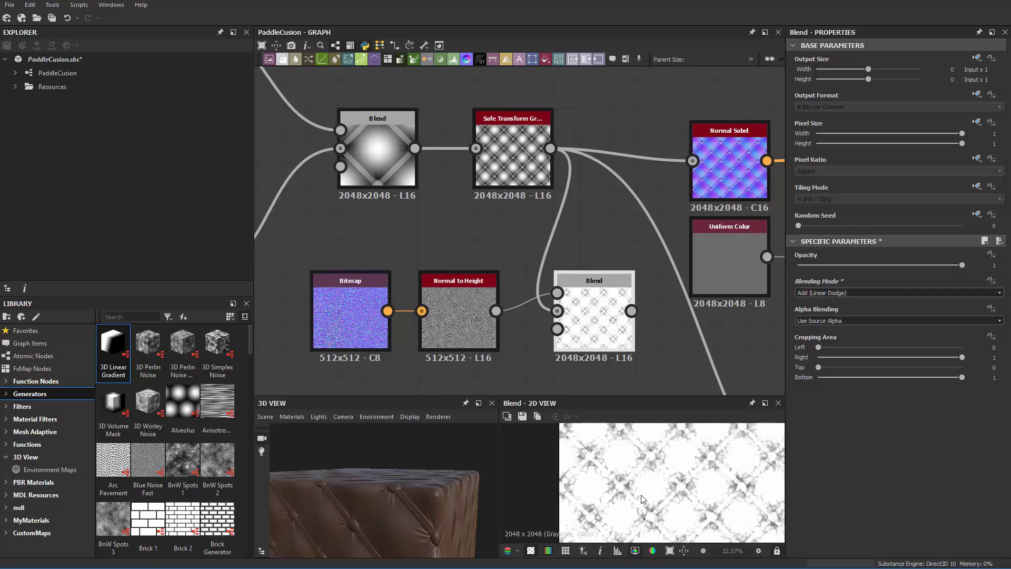
- Set the leather Blend node's blending mode to Multiply and inspect the combined height in the 2D view
left_click(840, 294)
left_click(822, 323)
scroll(647, 482, "down", 3)
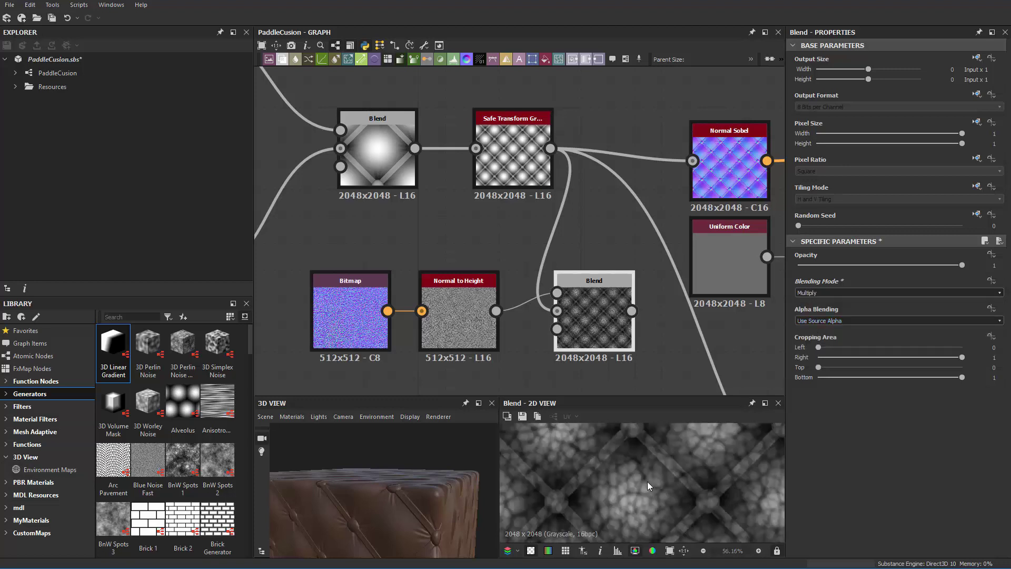
scroll(663, 472, "down", 5)
scroll(602, 328, "up", 5)
scroll(596, 301, "down", 5)
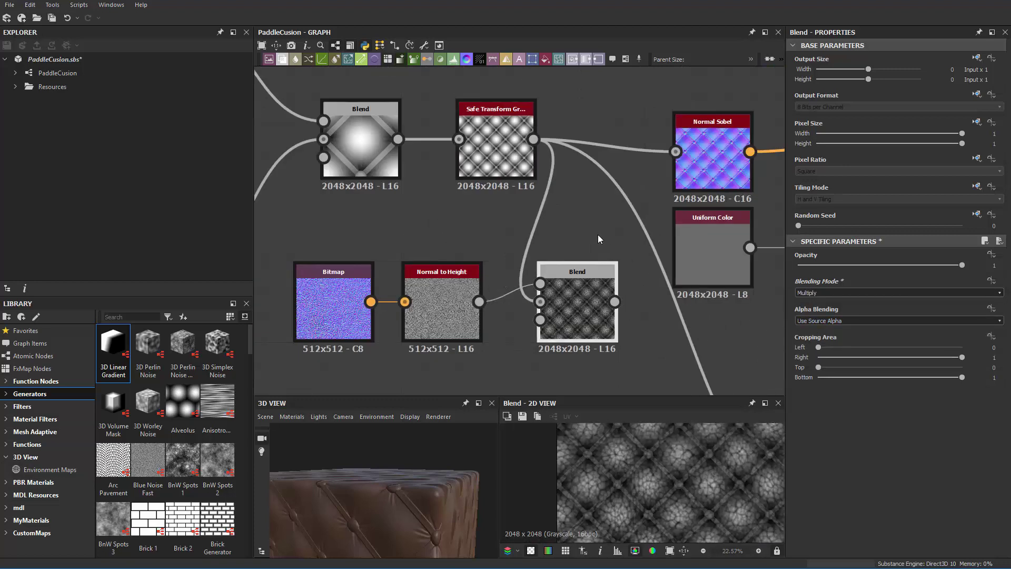
- Connect the Multiply Blend's output to Normal Sobel and examine the leather surface on the 3D model
scroll(566, 271, "up", 2)
scroll(615, 280, "down", 4)
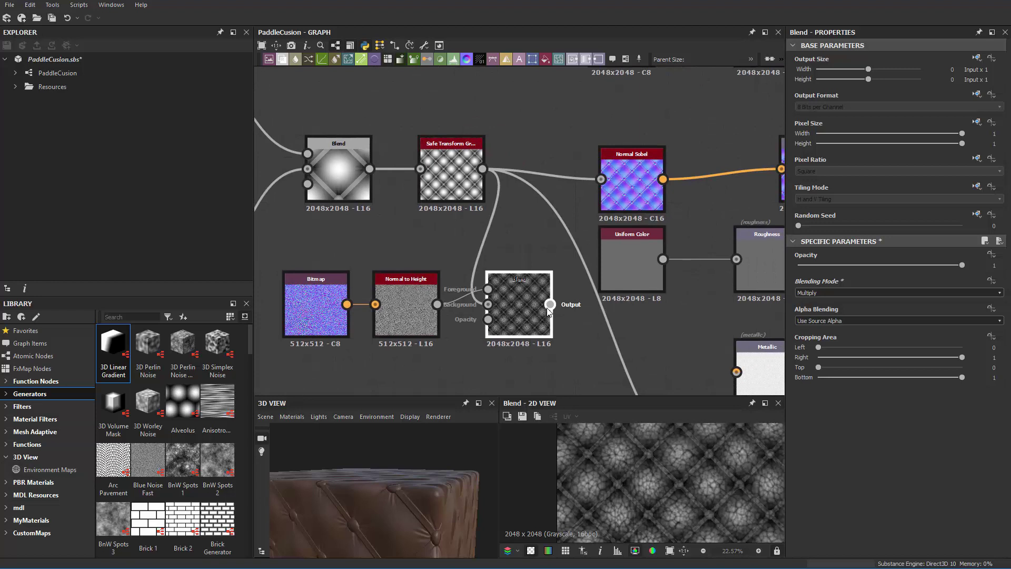
left_click_drag(601, 183, 600, 180)
scroll(370, 509, "up", 5)
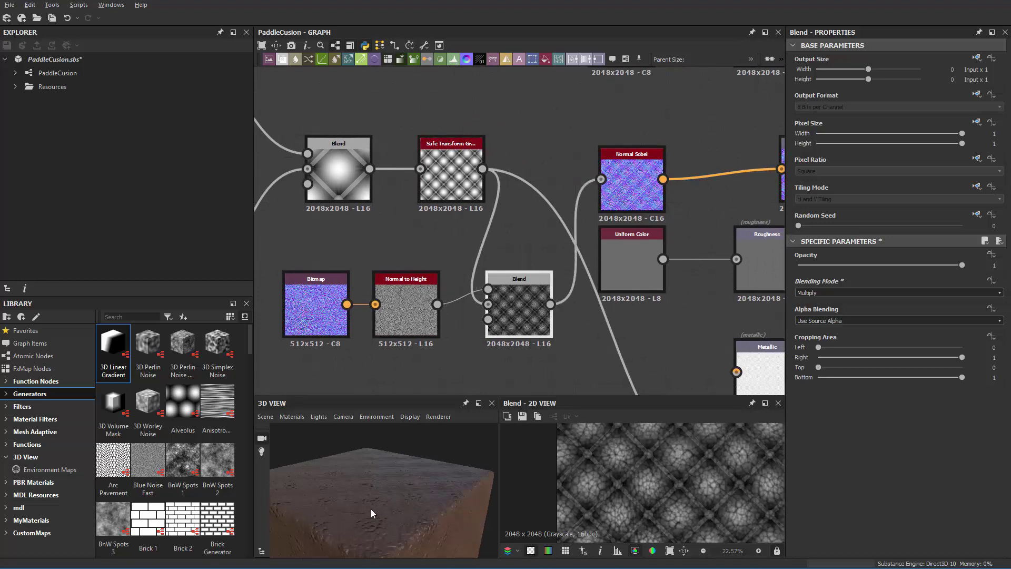
mouse_move(397, 462)
left_mouse_down()
mouse_move(422, 450)
mouse_move(383, 508)
mouse_move(410, 477)
left_mouse_up()
scroll(410, 477, "up", 3)
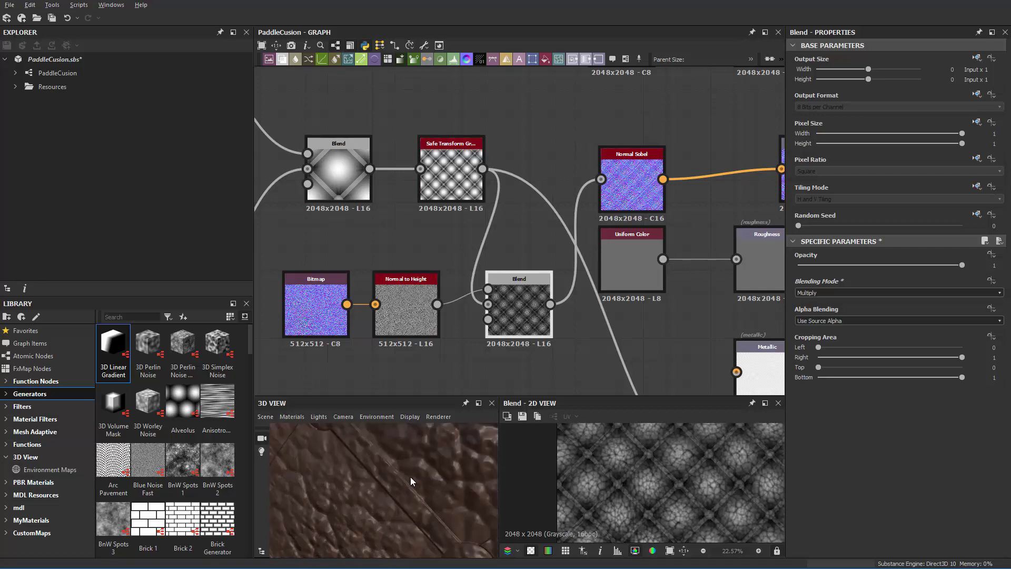
scroll(410, 476, "down", 5)
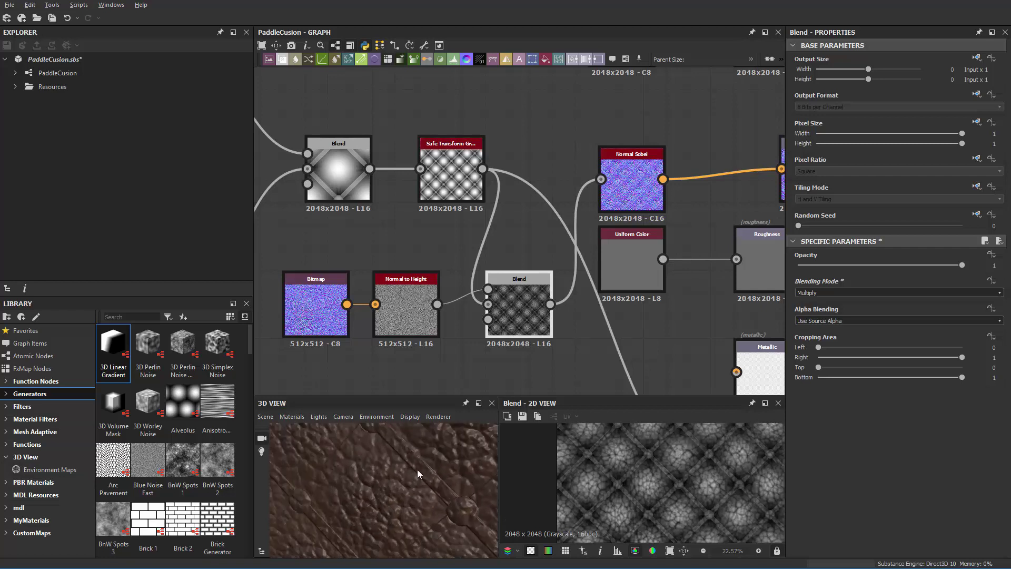
left_click_drag(417, 469, 412, 514)
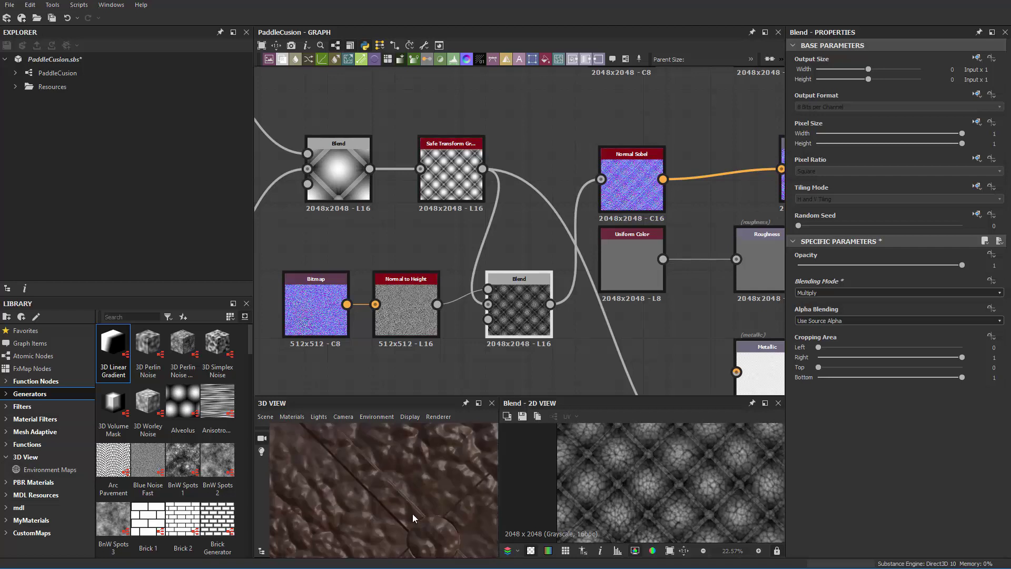
- Move the Multiply Blend node up into the gap between Safe Transform Grayscale and Normal Sobel
scroll(413, 513, "down", 2)
middle_click_drag(524, 339, 526, 369)
left_click_drag(522, 350, 545, 308)
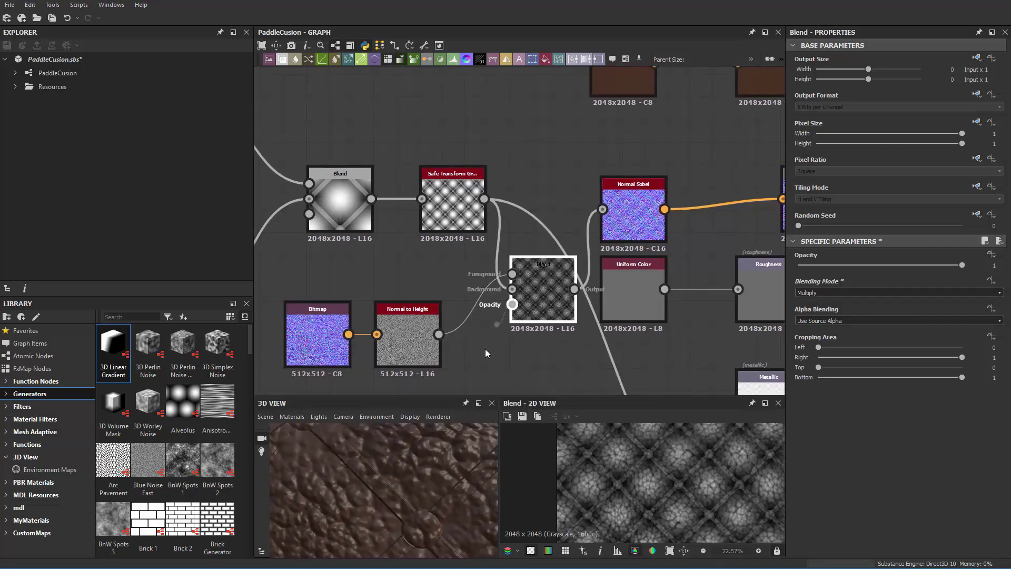
- Try masking the leather by connecting the button's Histogram Scan to the Multiply Blend's Opacity, check it in 3D, and undo the connection
scroll(425, 296, "down", 2)
middle_click_drag(396, 264, 545, 390)
middle_click_drag(476, 281, 691, 254)
scroll(459, 233, "up", 1)
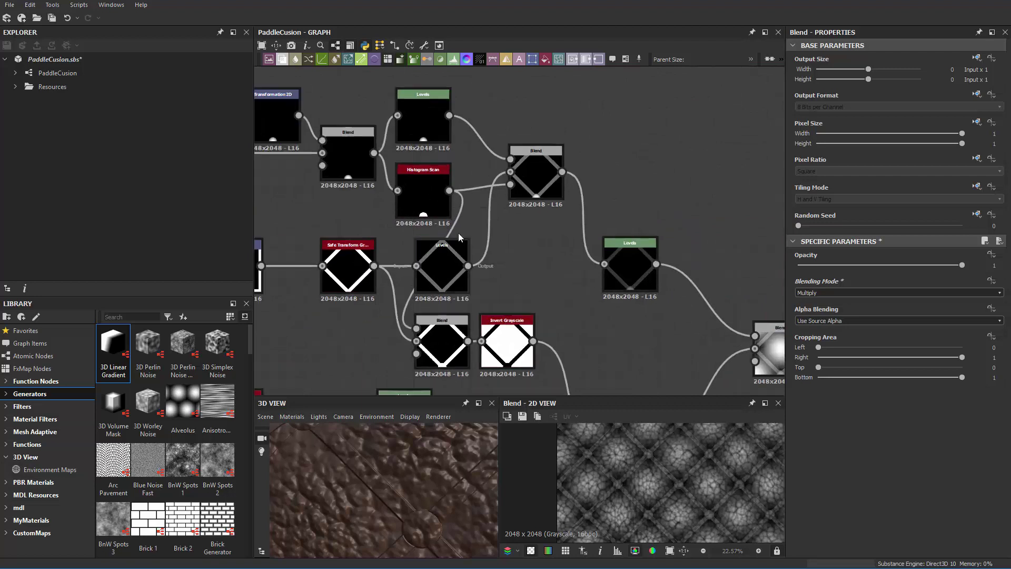
scroll(458, 232, "up", 1)
left_click(413, 169)
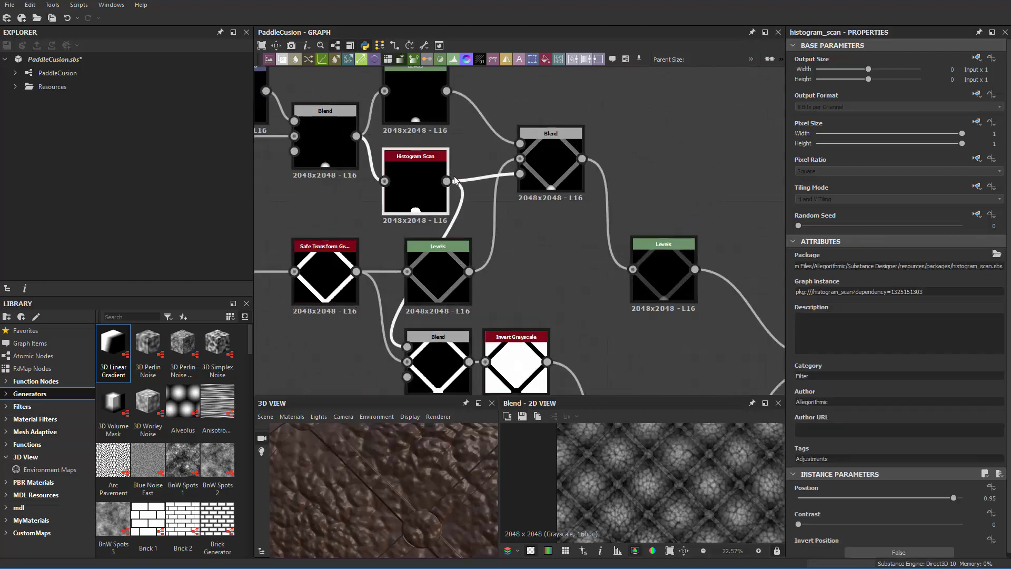
left_click_drag(446, 181, 680, 372)
scroll(682, 371, "down", 2)
middle_click_drag(679, 371, 458, 224)
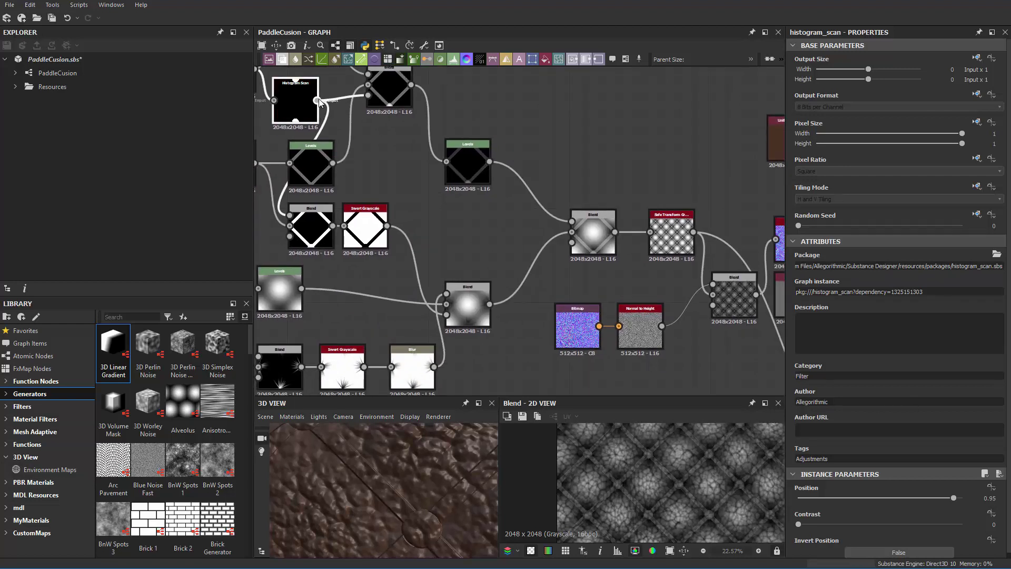
left_click_drag(659, 286, 714, 306)
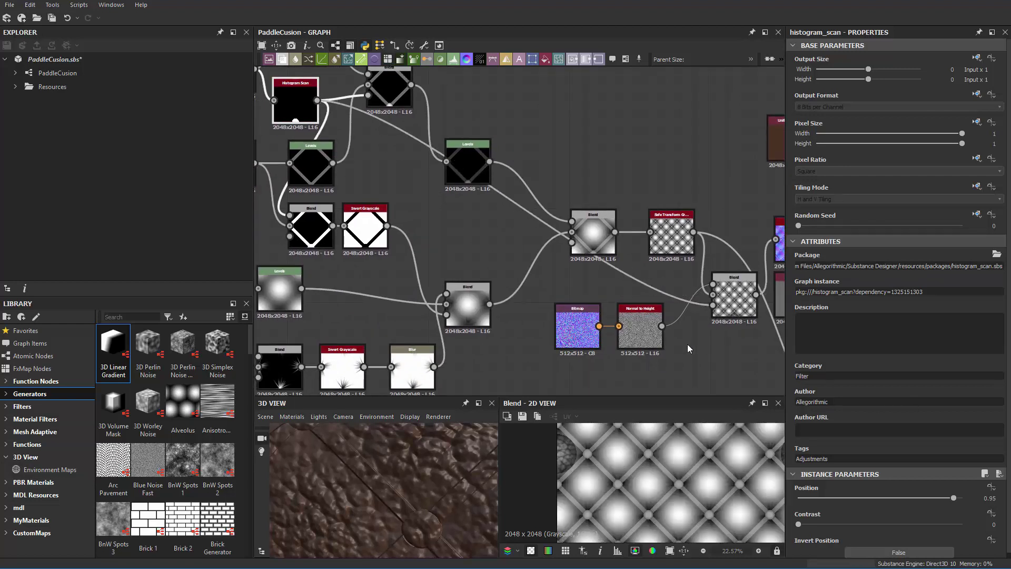
left_click_drag(440, 492, 421, 474)
middle_click_drag(495, 284, 575, 363)
key("ctrl+z")
- Insert the Multiply Blend between the pattern Blend and Safe Transform Grayscale, and move the Bitmap and Normal to Height nodes below them
middle_click_drag(508, 305, 400, 248)
middle_click_drag(570, 299, 521, 290)
scroll(615, 288, "up", 2)
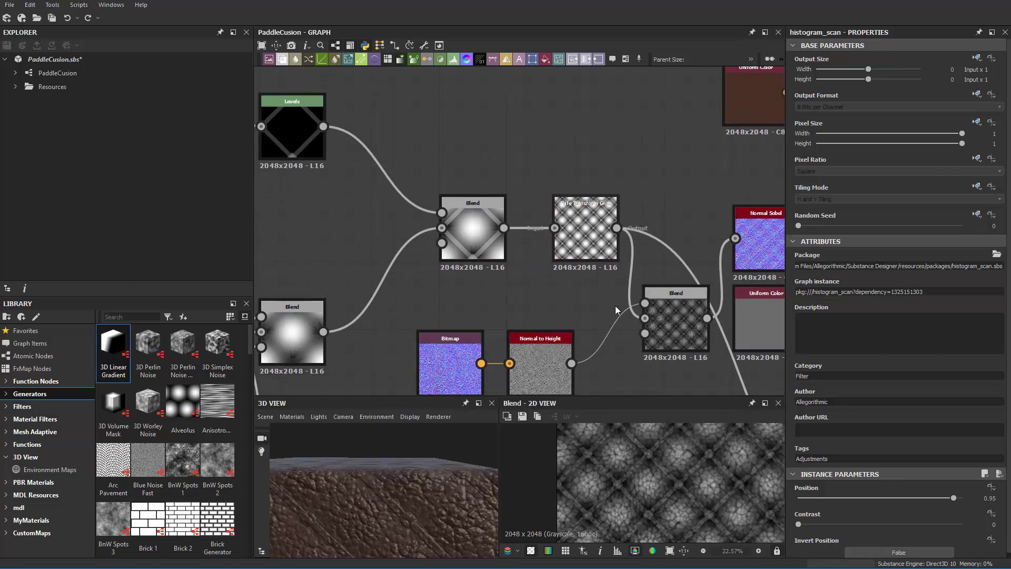
left_click_drag(504, 227, 671, 245)
left_click_drag(634, 316, 555, 226)
left_click_drag(464, 302, 467, 332)
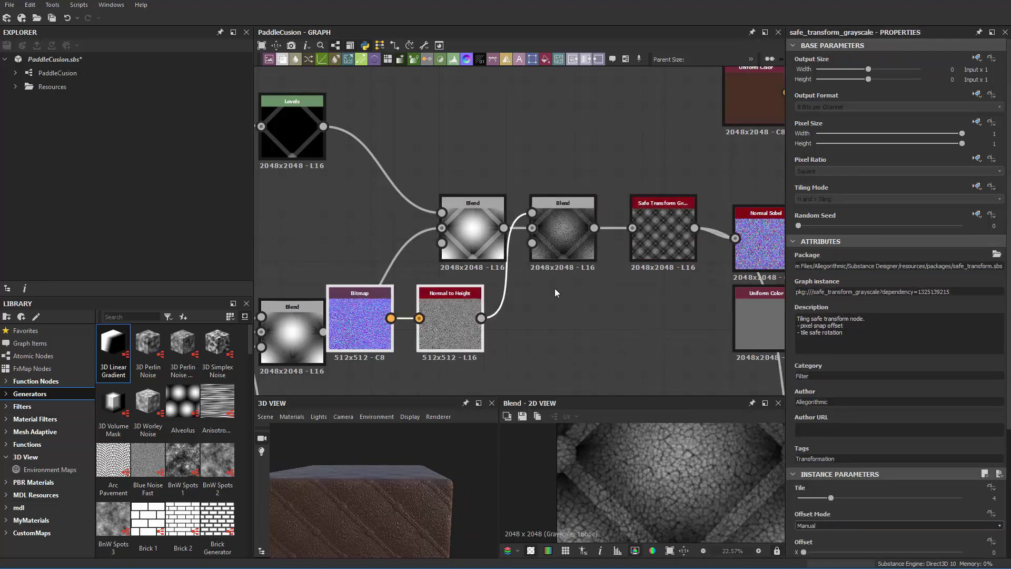
scroll(562, 263, "up", 5)
scroll(395, 504, "up", 5)
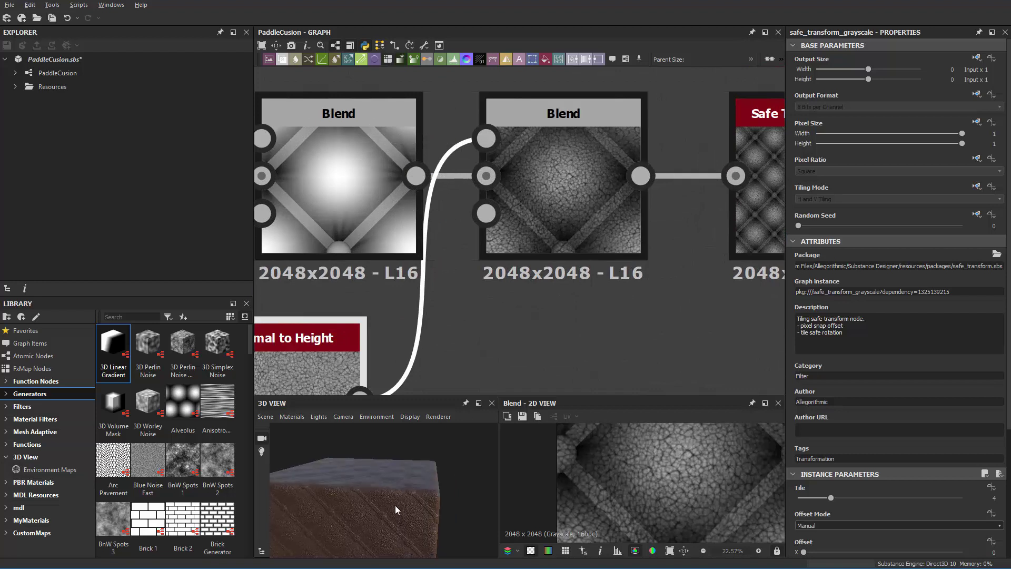
- Connect the button's Histogram Scan output to the leather Blend's Opacity input and inspect the masking on the 3D model
scroll(479, 255, "down", 7)
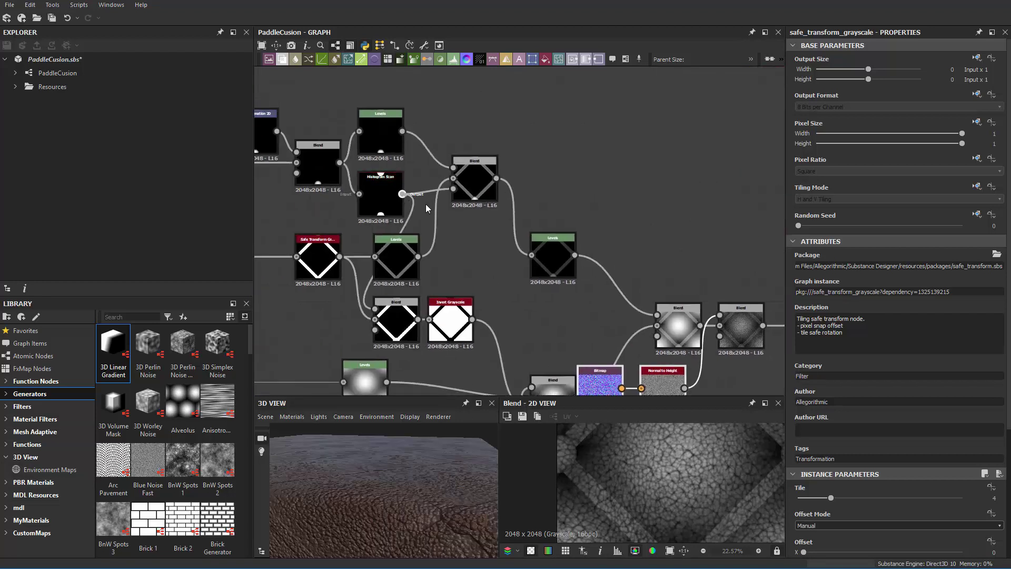
left_click_drag(554, 306, 719, 336)
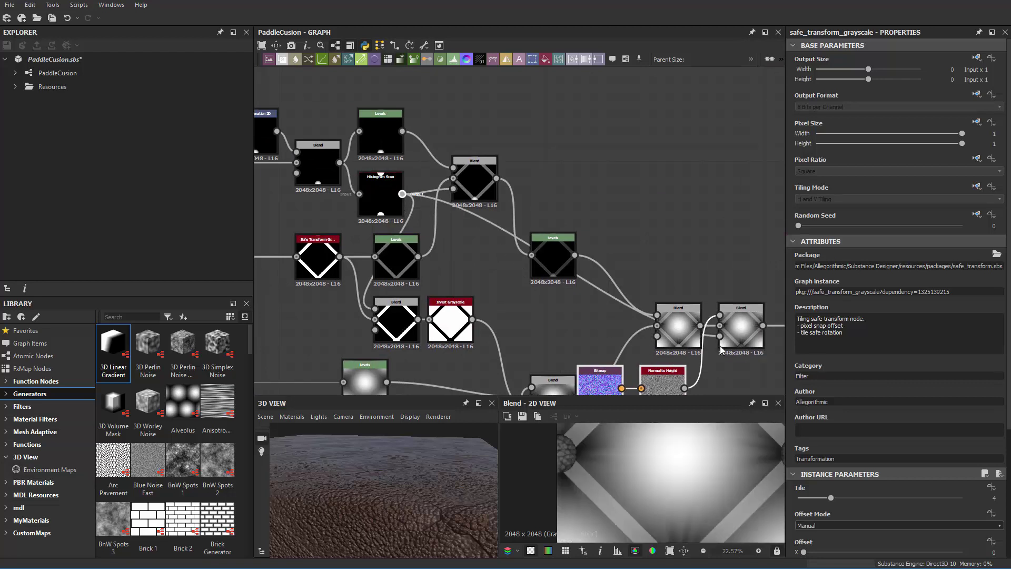
scroll(676, 471, "down", 3)
scroll(676, 471, "down", 3)
scroll(674, 472, "up", 3)
left_click_drag(432, 469, 394, 497)
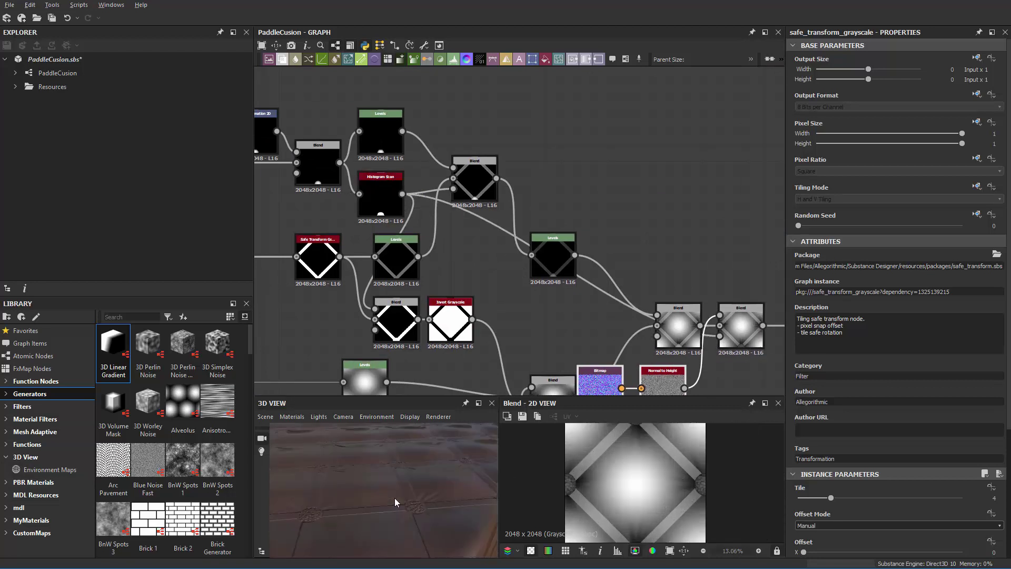
middle_click_drag(394, 498, 406, 446)
left_click_drag(407, 446, 392, 494)
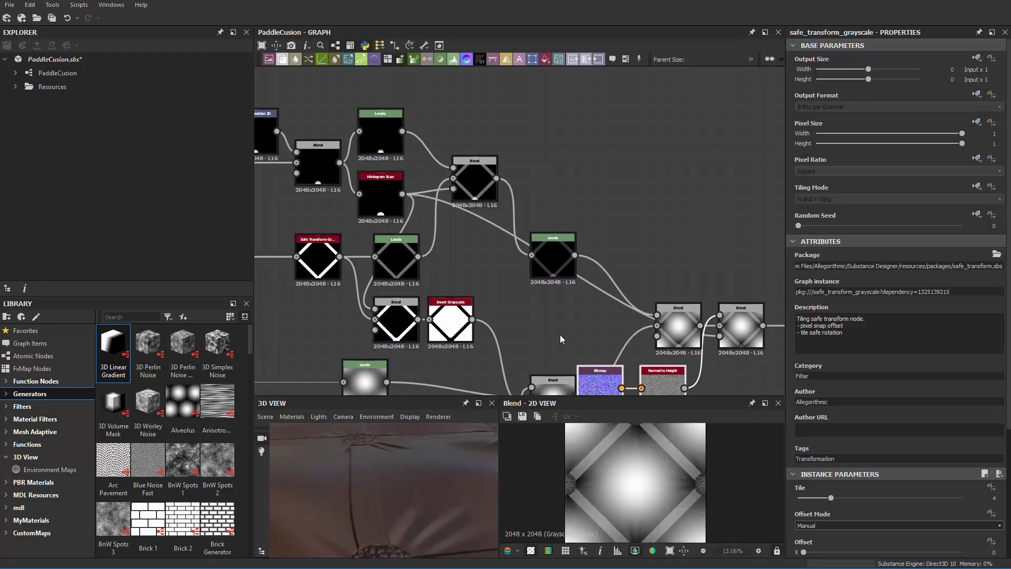
scroll(536, 301, "up", 1)
middle_click_drag(560, 334, 550, 307)
key("space")
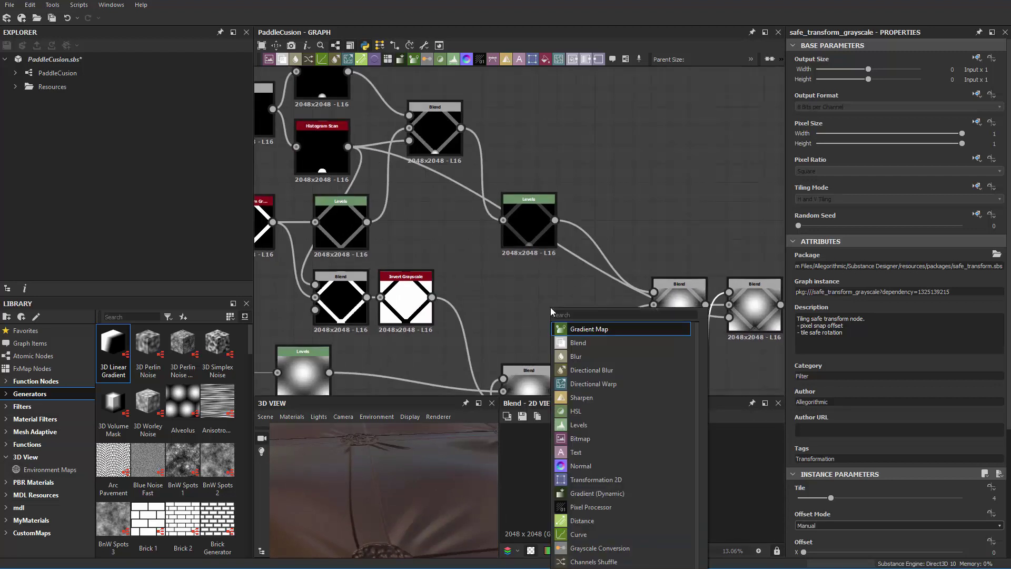
type("inver")
key("Down")
key("Return")
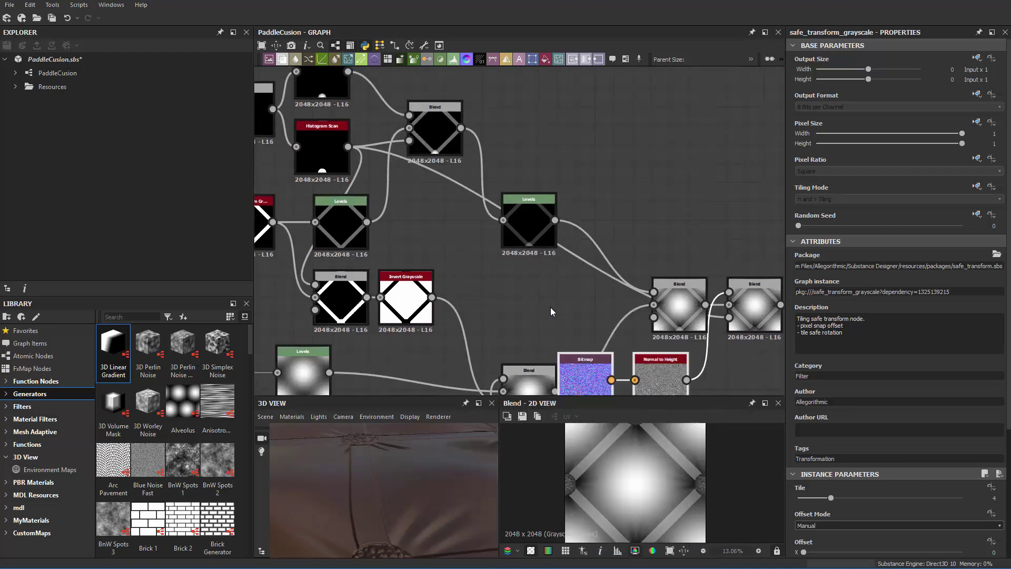
middle_click_drag(699, 333, 638, 272)
key("ctrl+z")
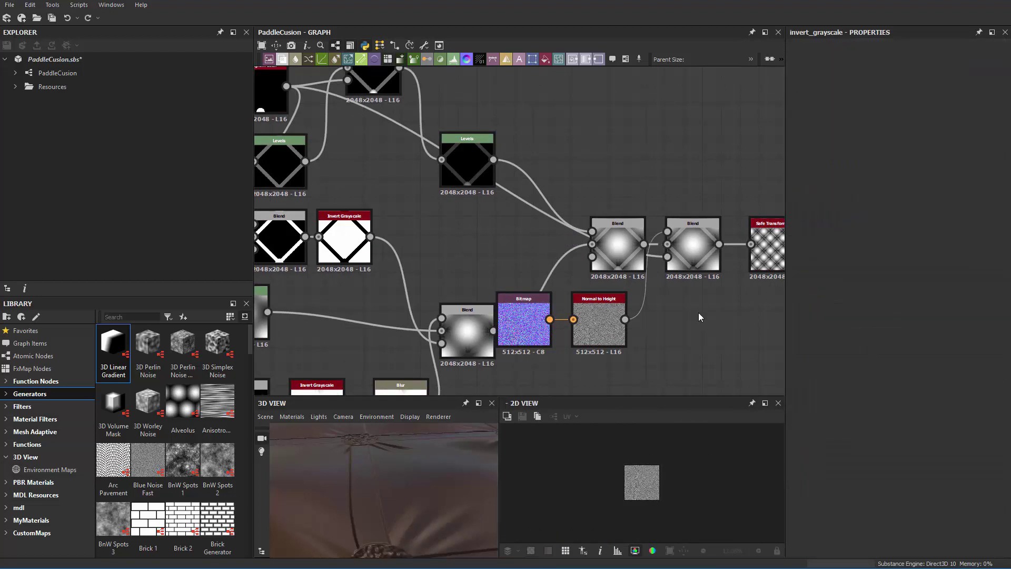
- Add an Invert Grayscale node below the final Levels node and feed it from Histogram Scan
middle_click_drag(493, 233, 538, 274)
right_click(520, 264)
type("inver")
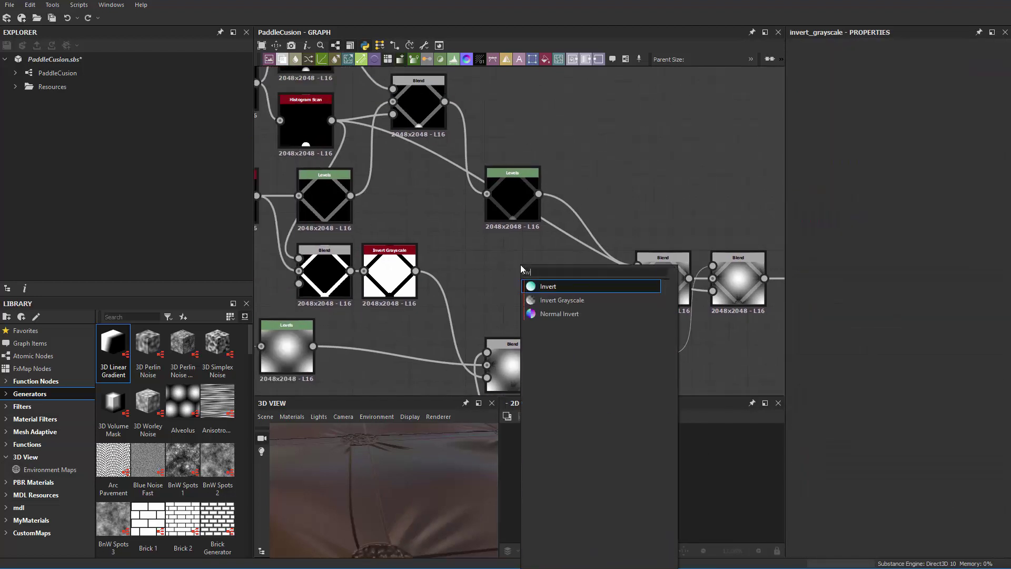
key("Down")
key("Return")
middle_click_drag(445, 231, 457, 244)
left_click_drag(499, 273, 499, 272)
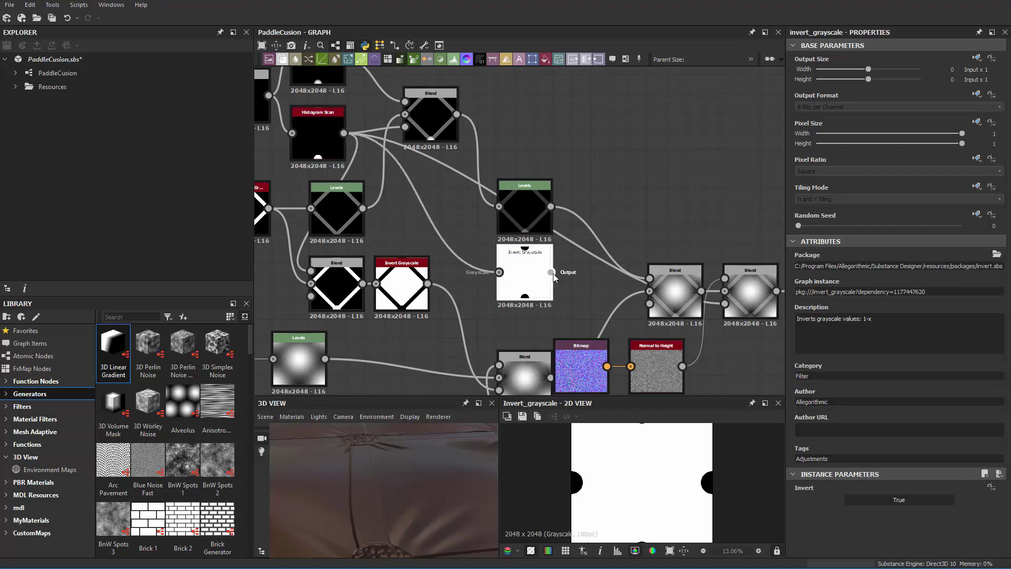
- Connect the new Invert Grayscale to the leather Blend's Opacity and shift the inverter slightly away from the Levels node
left_click_drag(698, 318, 727, 311)
left_click_drag(551, 291, 570, 310)
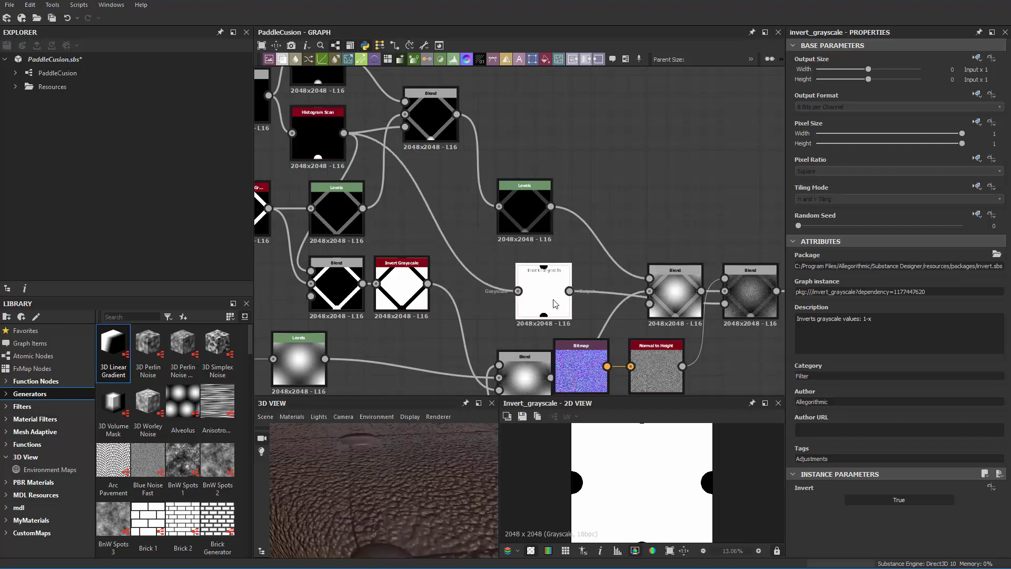
middle_click_drag(759, 350, 656, 336)
scroll(654, 313, "up", 1)
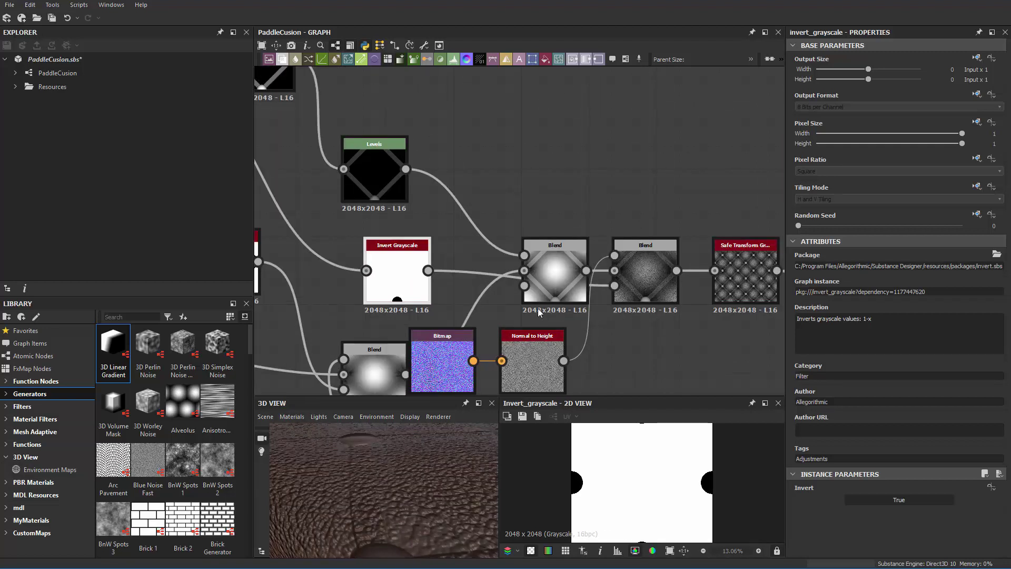
- Move the new Invert Grayscale node just below the pattern Blend, and inspect the leather Blend's output in 2D and on the model
left_click_drag(646, 291, 656, 318)
left_click_drag(408, 274, 566, 342)
left_click_drag(671, 303, 674, 281)
double_click(676, 280)
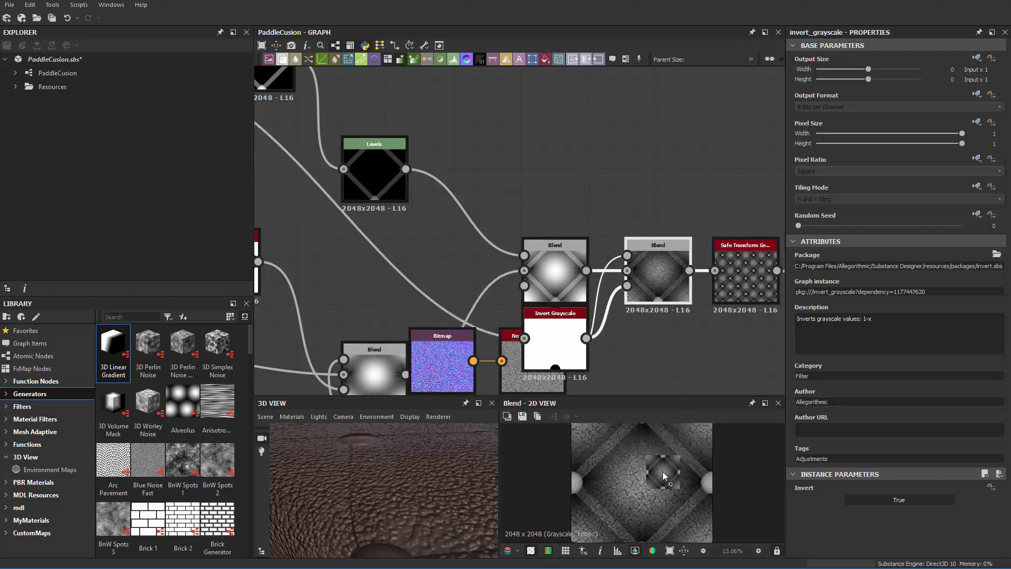
scroll(664, 481, "up", 2)
left_click_drag(382, 489, 437, 493)
- Place the Bitmap and Normal to Height nodes side by side above the blend chain, and the Invert Grayscale beneath the pattern Blend
middle_click_drag(632, 348, 665, 288)
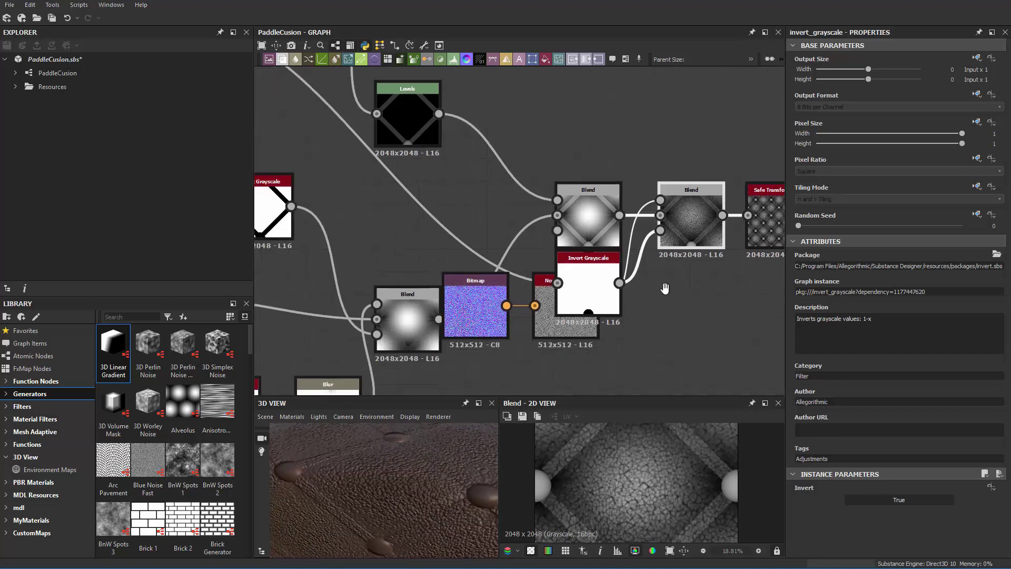
scroll(582, 336, "down", 2)
middle_click_drag(511, 332, 509, 308)
left_click_drag(517, 289, 545, 148)
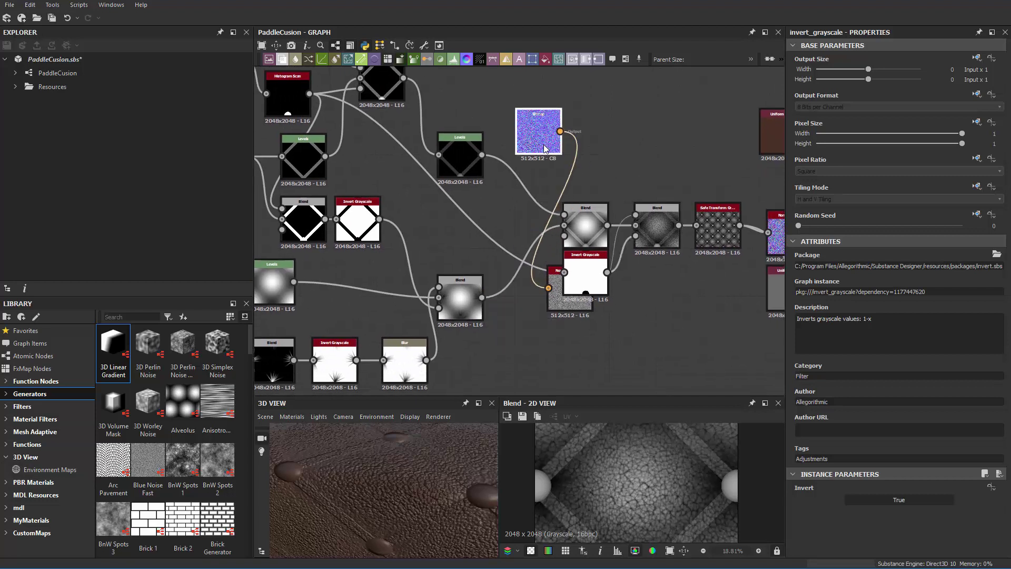
left_click_drag(583, 285, 599, 107)
middle_click_drag(585, 164, 582, 258)
left_click_drag(532, 231, 500, 169)
left_click_drag(605, 205, 590, 158)
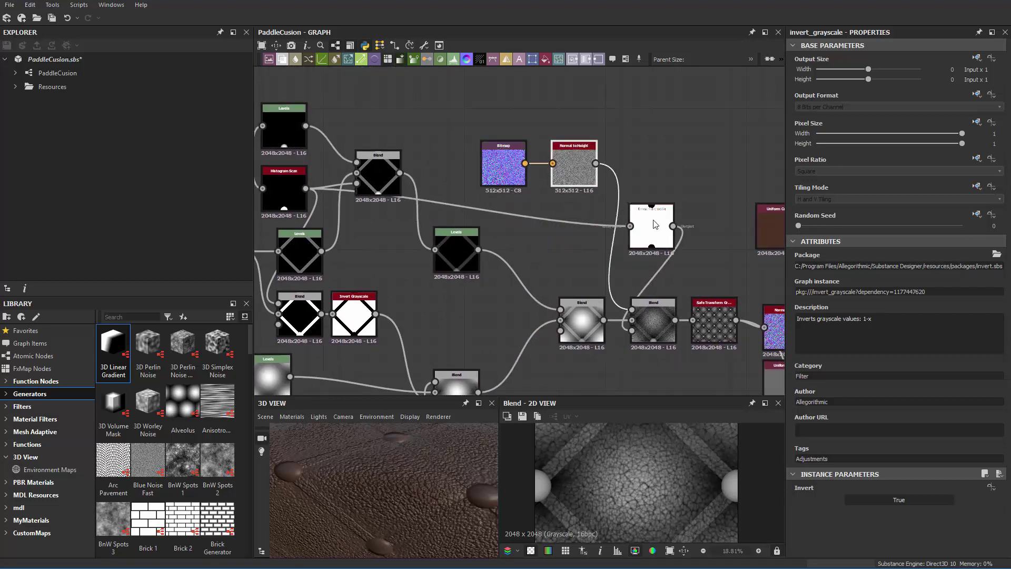
left_click_drag(658, 229, 579, 371)
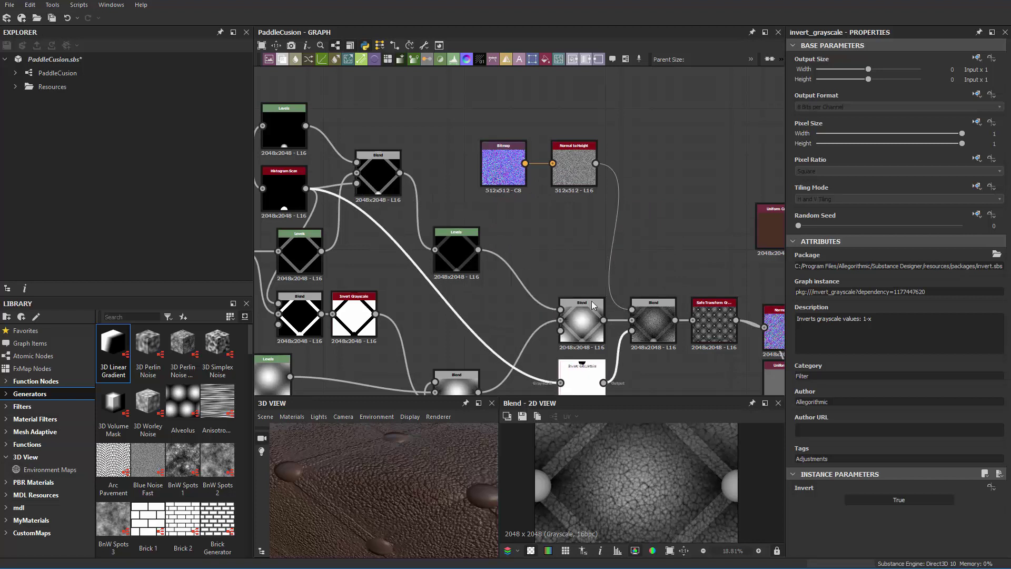
scroll(590, 158, "up", 6)
middle_click_drag(647, 201, 649, 205)
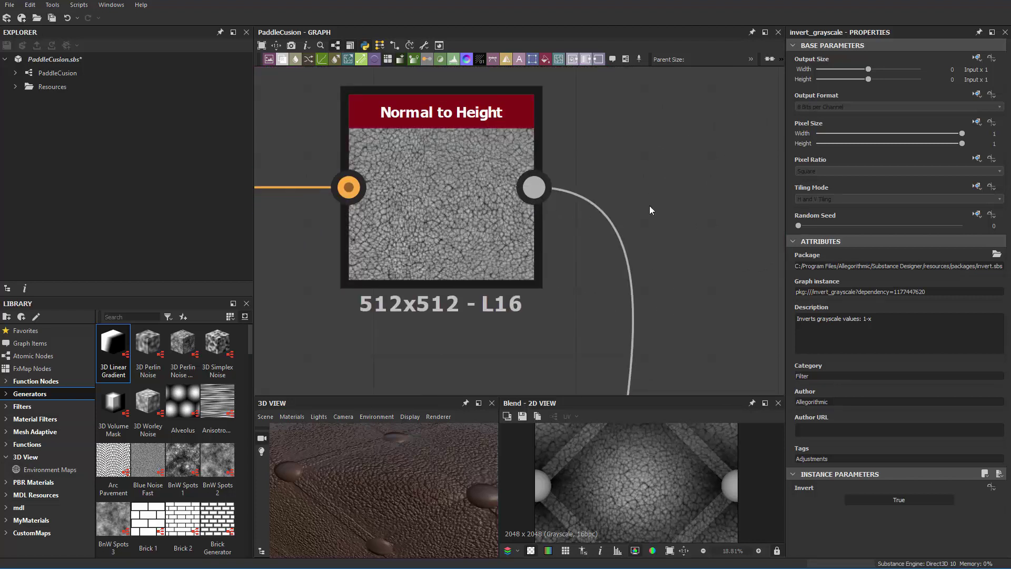
key("space")
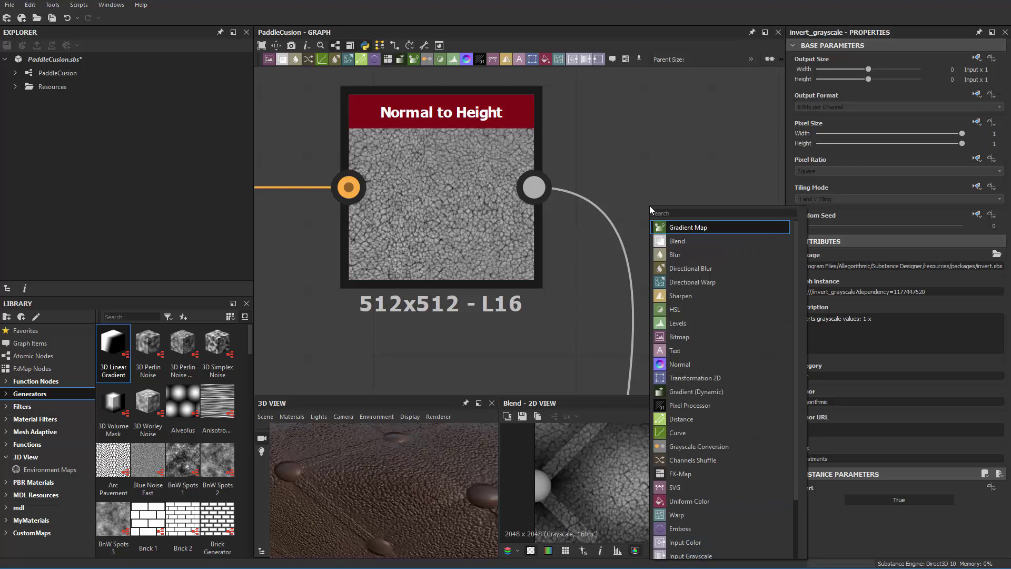
type("l")
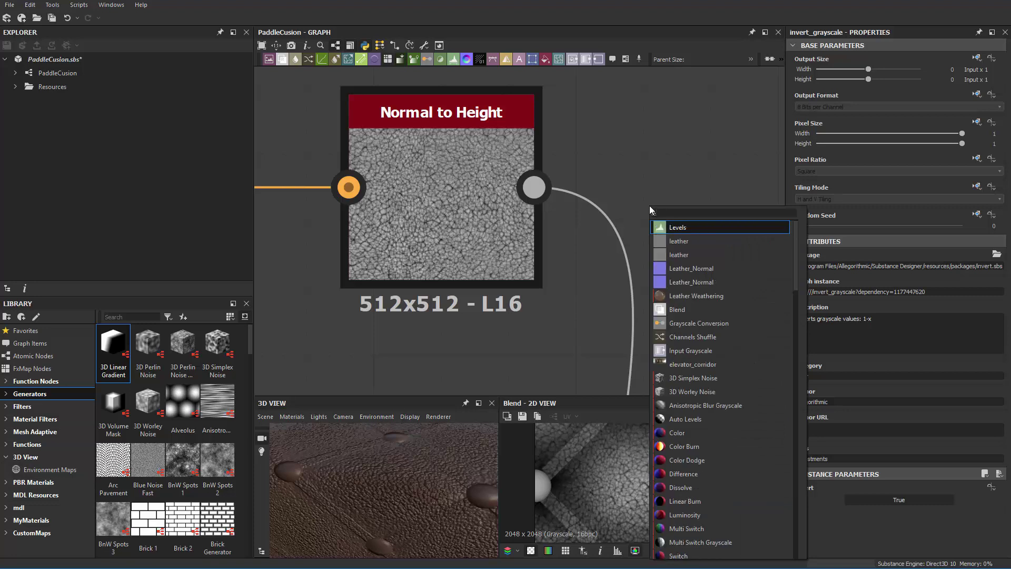
key("Return")
left_click_drag(534, 187, 583, 188)
scroll(584, 188, "down", 5)
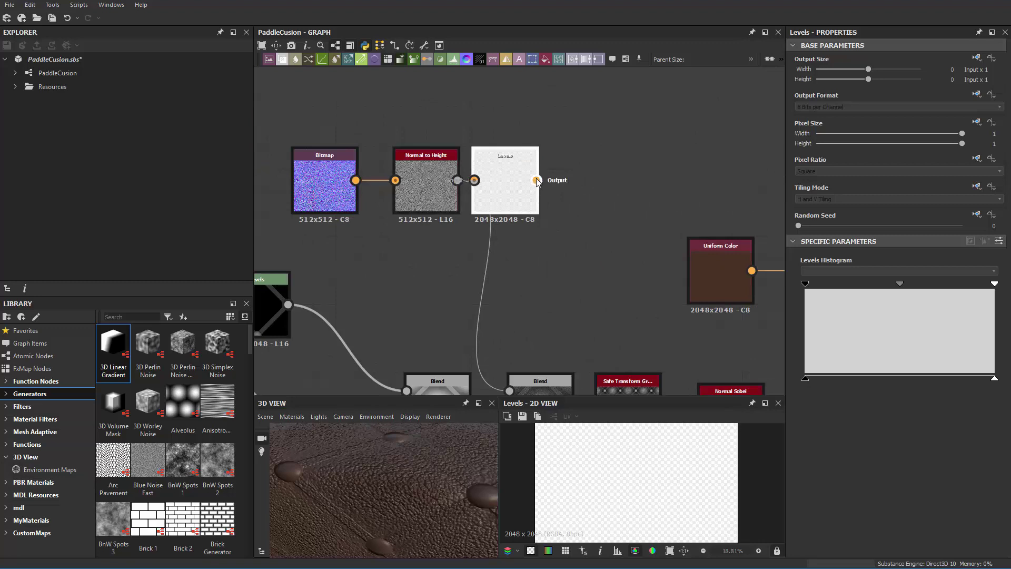
left_click_drag(522, 360, 510, 391)
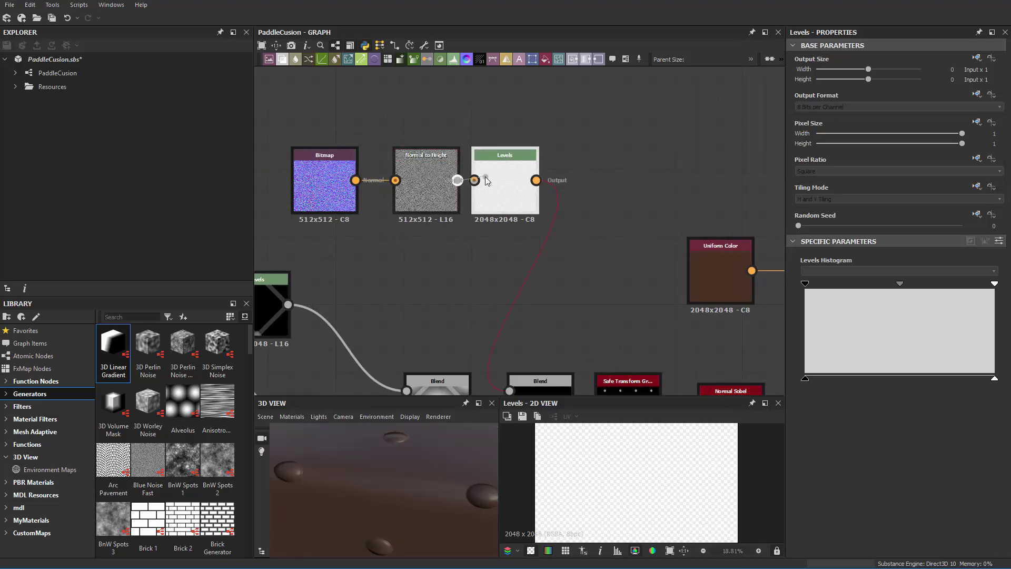
left_click_drag(476, 182, 477, 183)
key("ctrl+z")
key("ctrl+z")
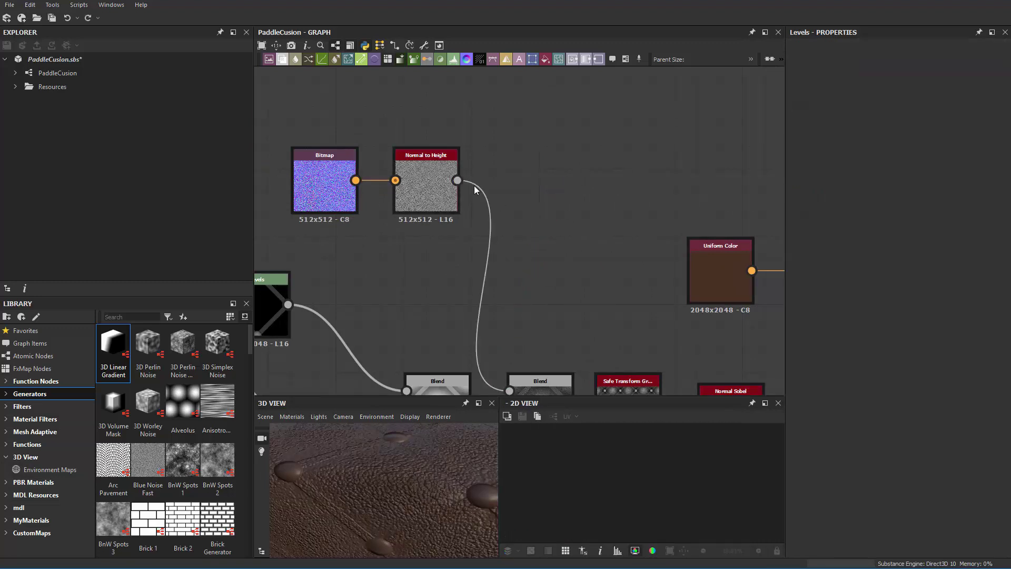
- Insert a Levels node between Normal to Height and the leather Blend, and move it closer to Normal to Height
left_click(433, 177)
key("space")
type("le")
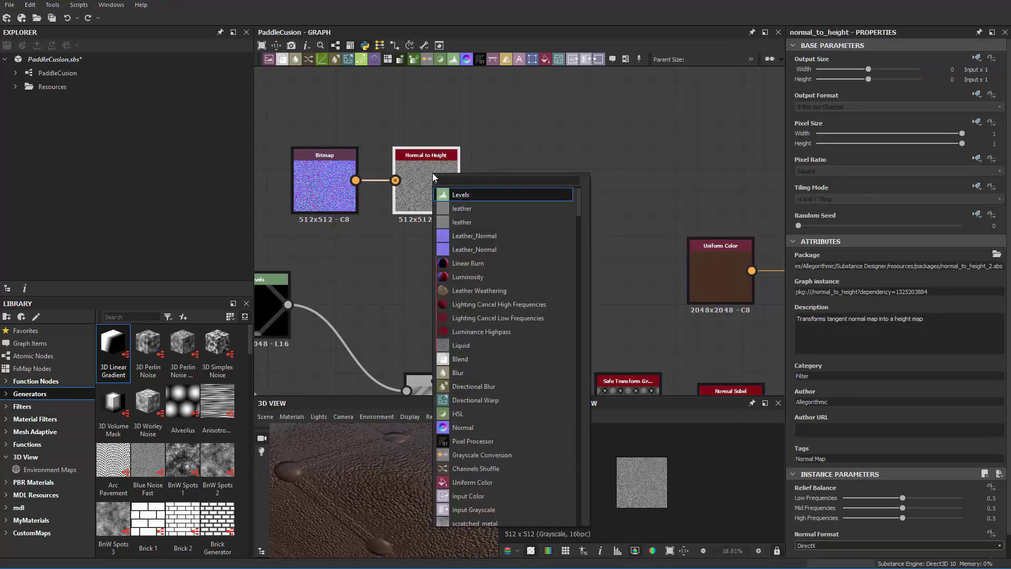
key("Return")
key("ctrl+y")
key("ctrl+y")
key("ctrl+y")
scroll(423, 150, "up", 2)
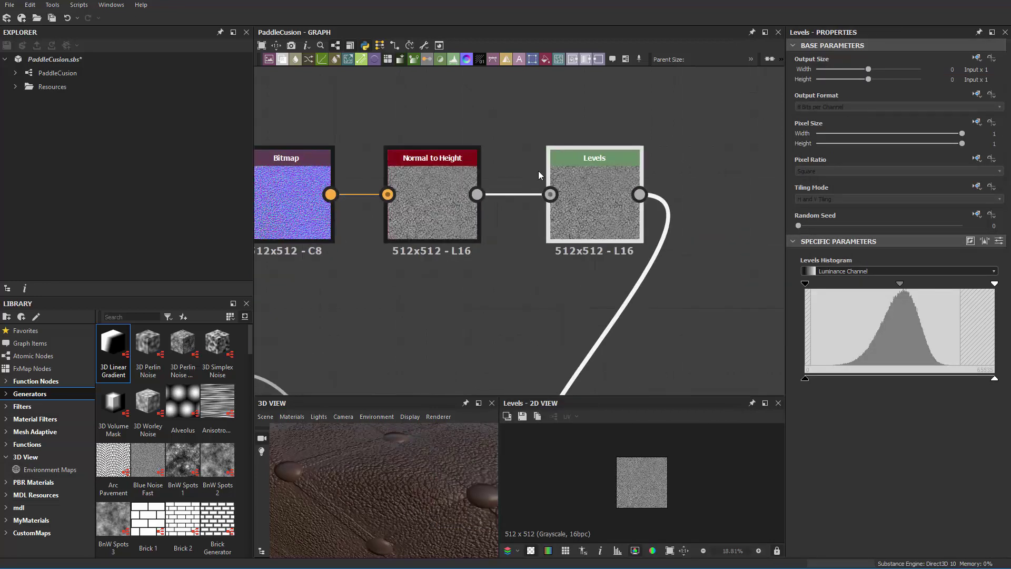
left_click_drag(583, 178, 557, 181)
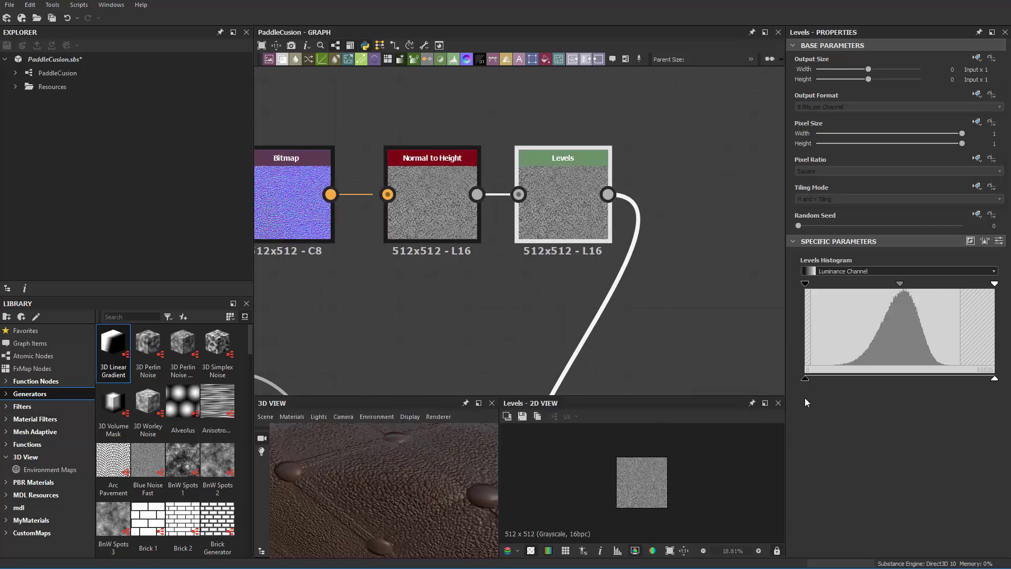
- Shift the leather Levels' input midtone strongly toward the black end and inspect the grain on the 3D model
left_click_drag(899, 285, 829, 303)
middle_click_drag(598, 345, 549, 181)
scroll(539, 326, "up", 2)
scroll(534, 316, "up", 3)
scroll(422, 512, "up", 3)
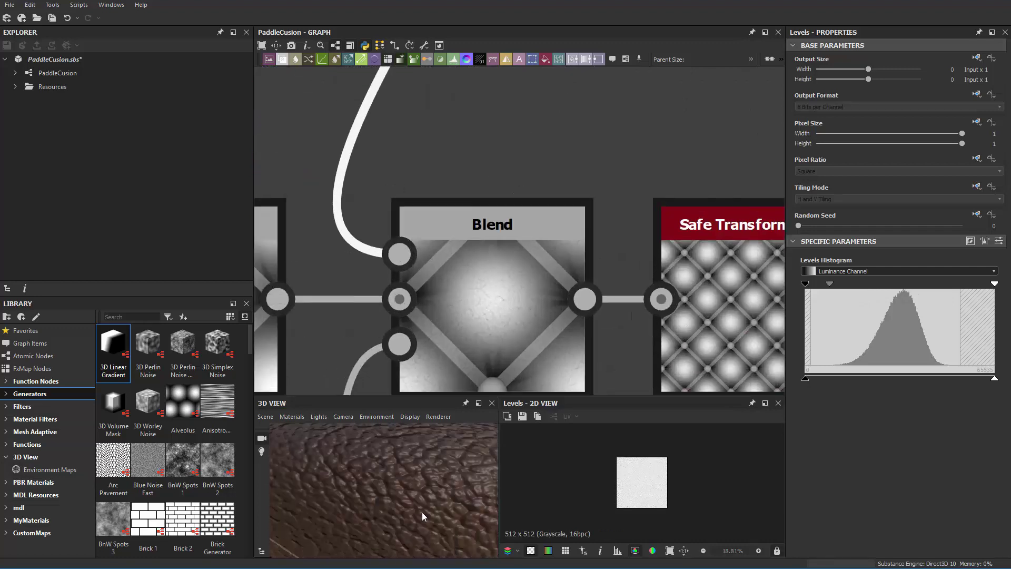
left_click_drag(410, 513, 427, 466)
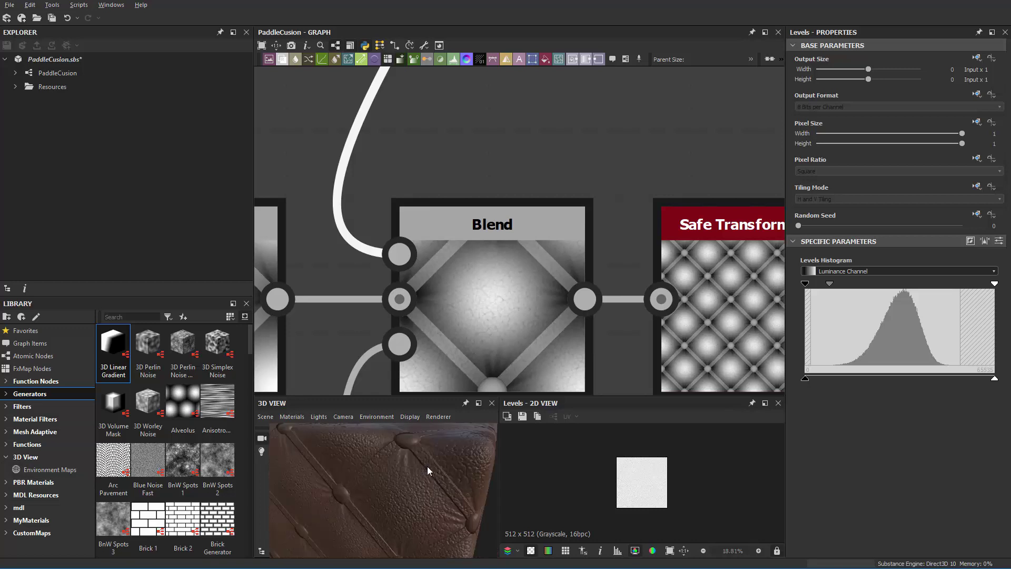
- Move the leather Bitmap, Normal to Height and Levels nodes together slightly away from the Uniform Color node
scroll(531, 167, "down", 4)
middle_click_drag(527, 169, 677, 327)
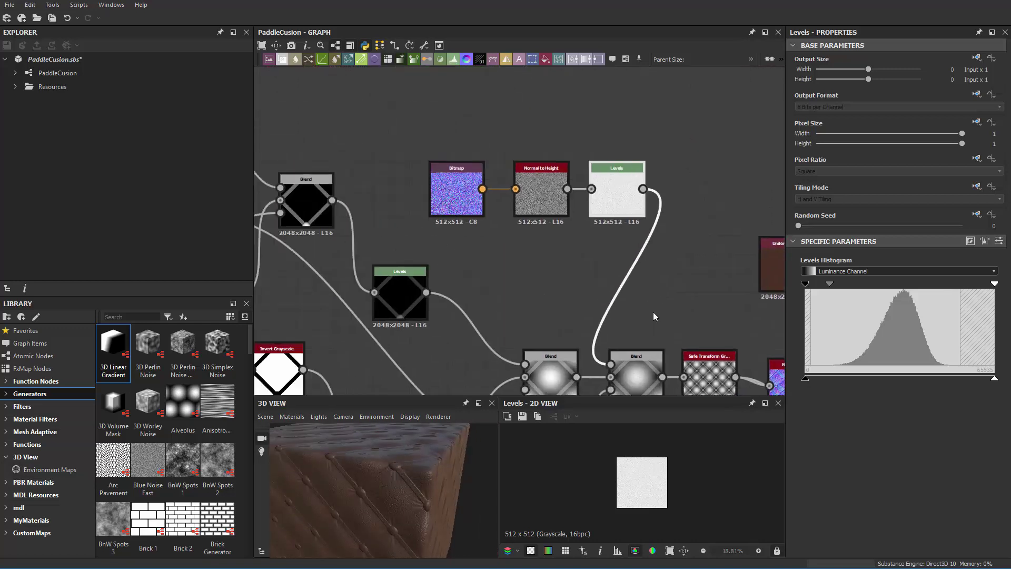
left_click_drag(486, 170, 545, 188)
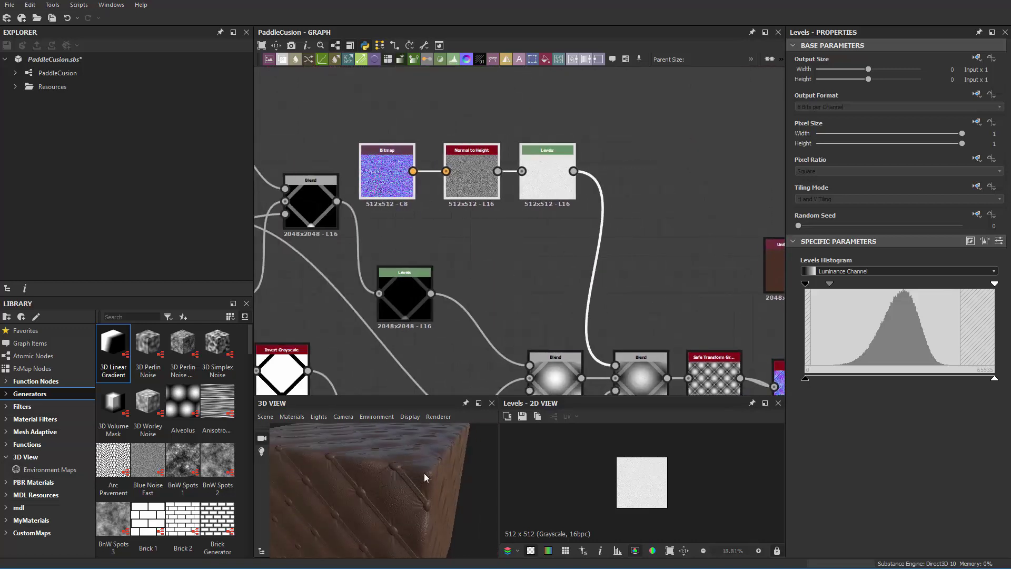
- Enlarge the 3D and 2D views and inspect the padded leather up close and on the whole cube
left_click_drag(424, 473, 467, 254)
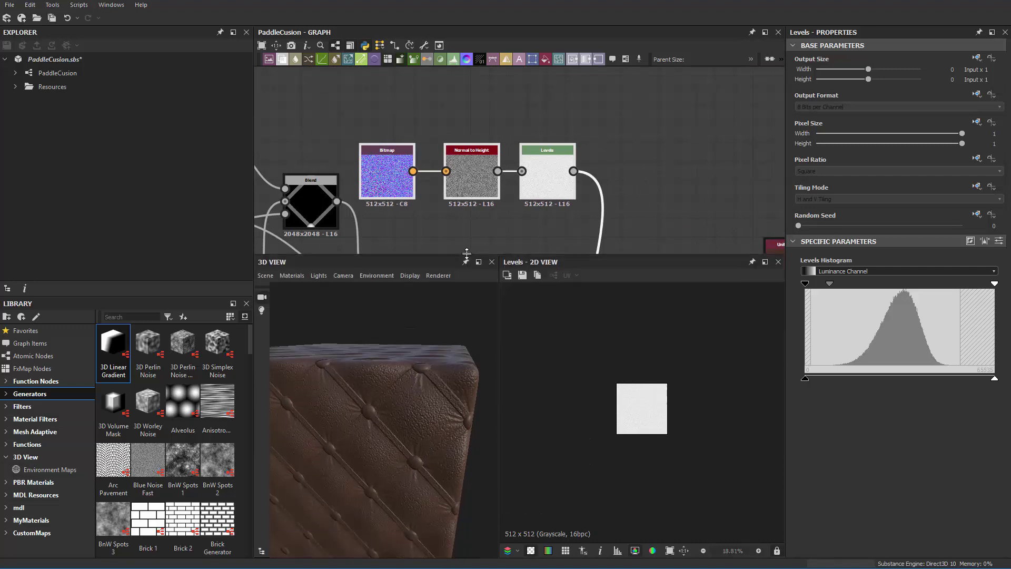
scroll(409, 410, "up", 5)
left_click_drag(408, 409, 495, 316)
scroll(406, 435, "down", 5)
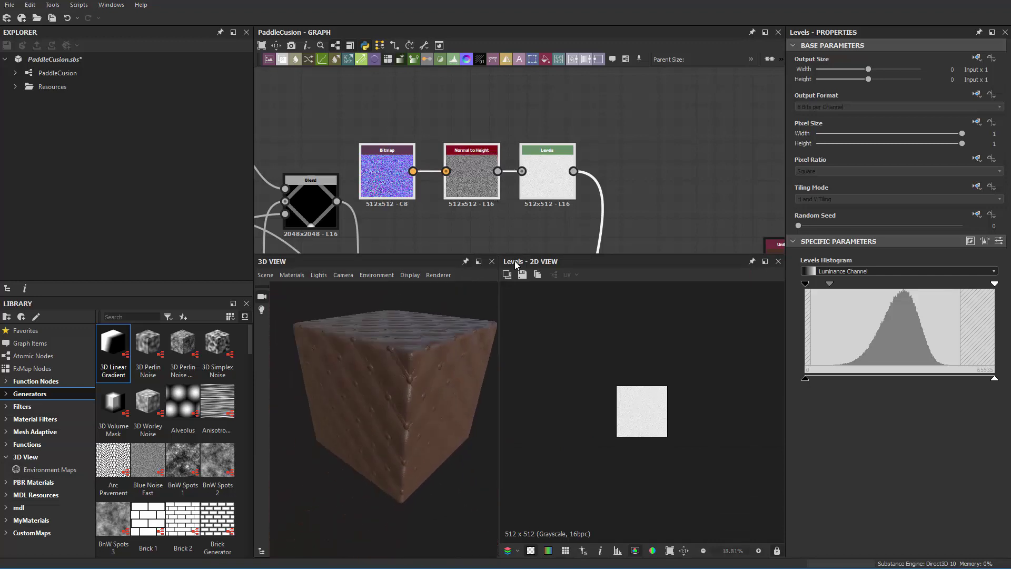
- Preview the Safe Transform Grayscale node in 2D, and line up the Normal Sobel and Normal output nodes beside it
scroll(691, 208, "down", 3)
middle_click_drag(690, 209, 497, 142)
left_click(525, 204)
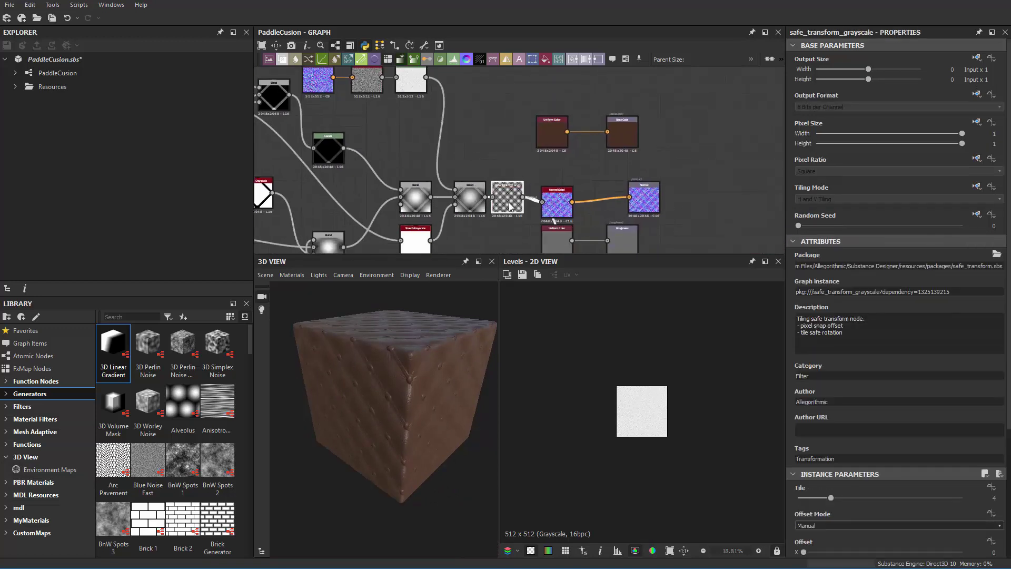
left_click_drag(561, 210, 575, 191)
left_click_drag(649, 205, 568, 197)
scroll(446, 386, "down", 1)
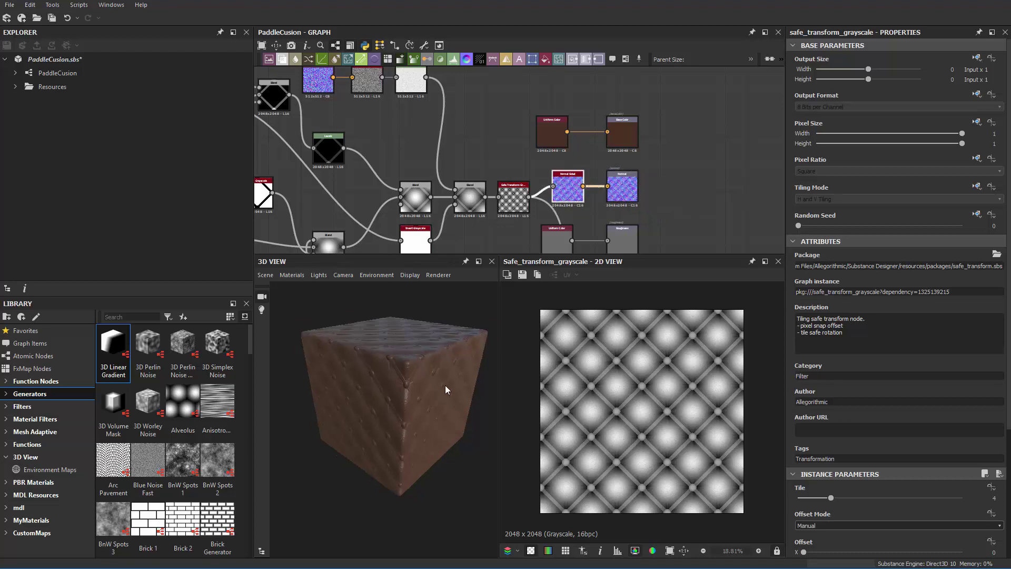
- Open the default 3D material's settings and raise its Height Scale to about 2.18
middle_click_drag(505, 224, 492, 102)
scroll(498, 156, "up", 1)
middle_click_drag(515, 190, 495, 150)
scroll(428, 375, "up", 3)
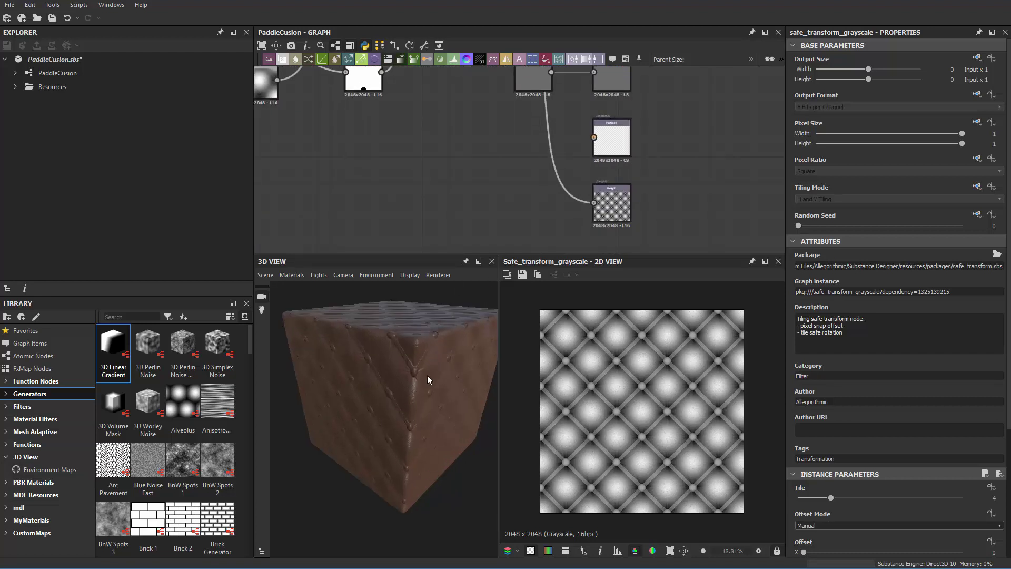
left_click_drag(412, 405, 314, 305)
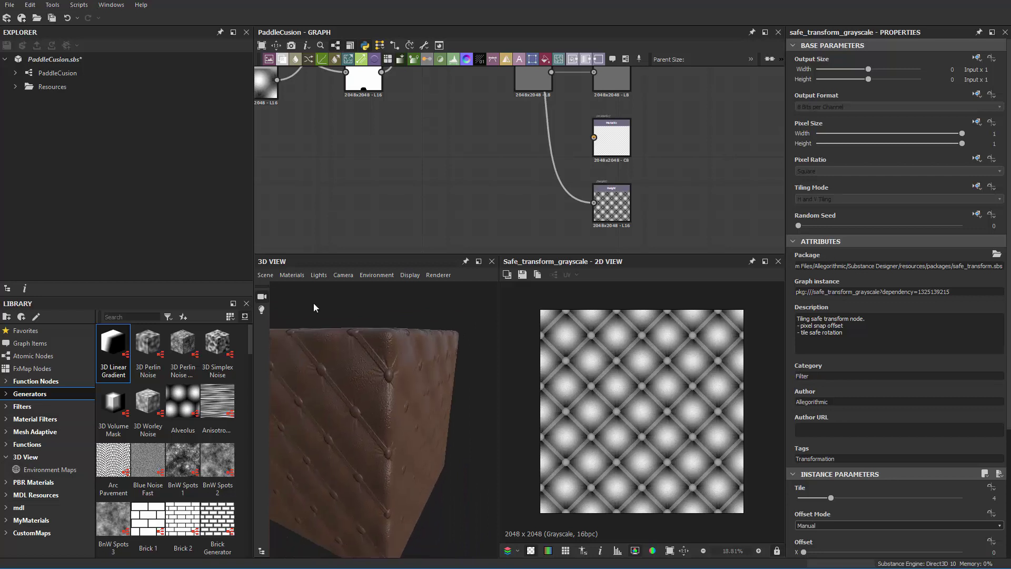
mouse_move(318, 289)
left_click(387, 311)
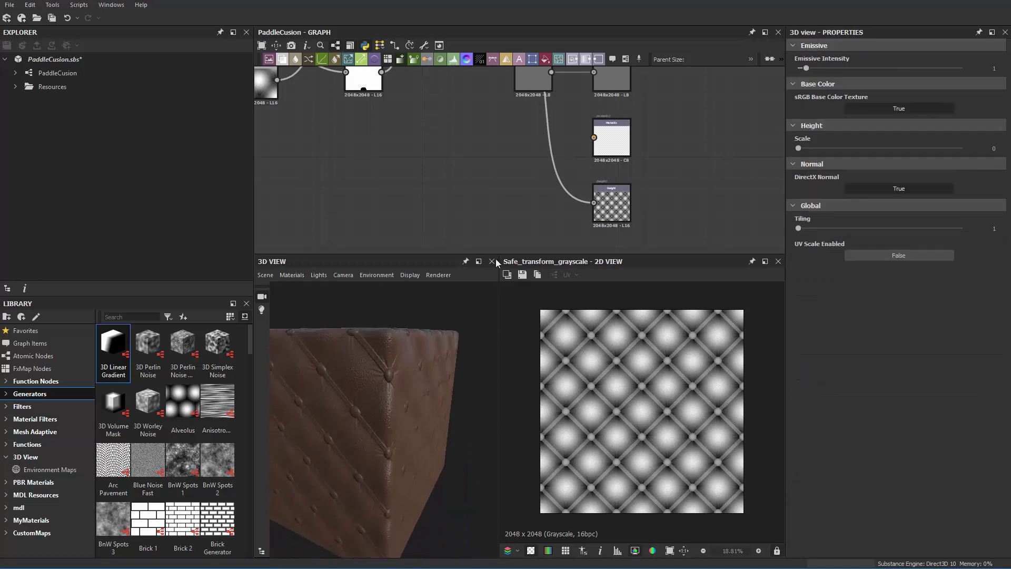
left_click_drag(798, 148, 834, 148)
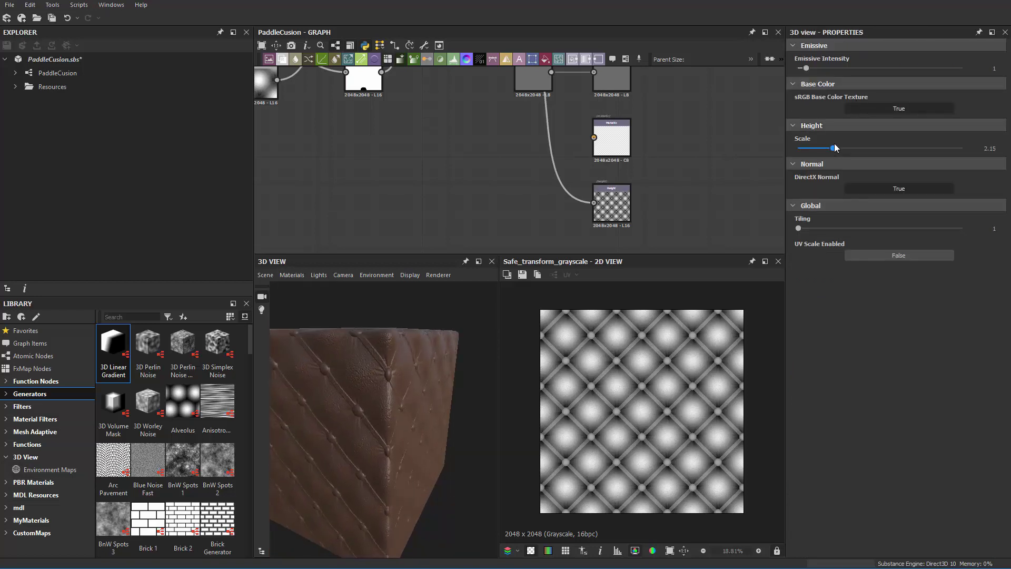
- Switch the default material's physically_metallic_roughness definition to tessellation and inspect the displaced surface on the model
left_click_drag(400, 363, 342, 301)
left_click(294, 275)
mouse_move(336, 293)
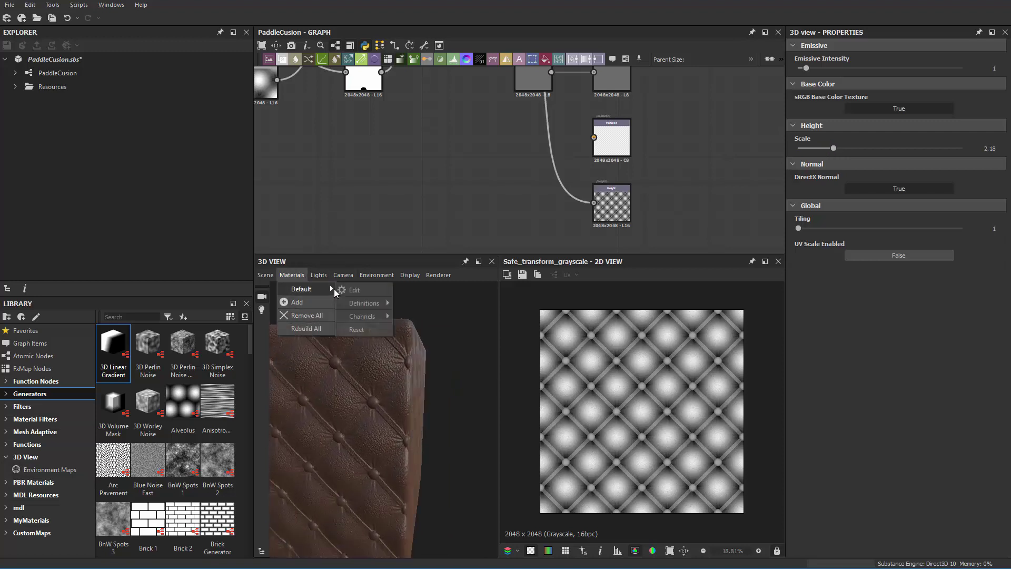
mouse_move(381, 305)
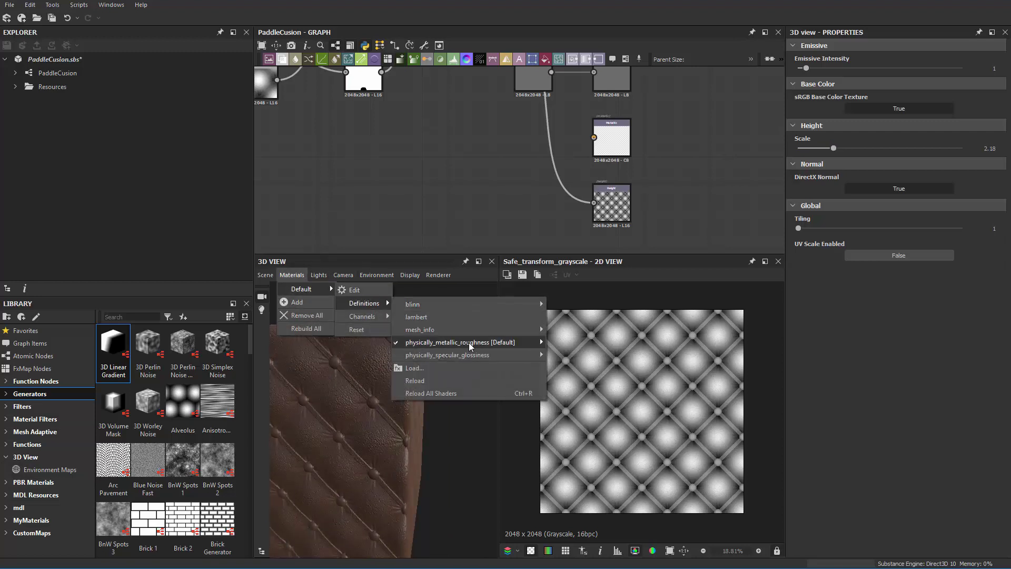
mouse_move(468, 342)
left_click(569, 356)
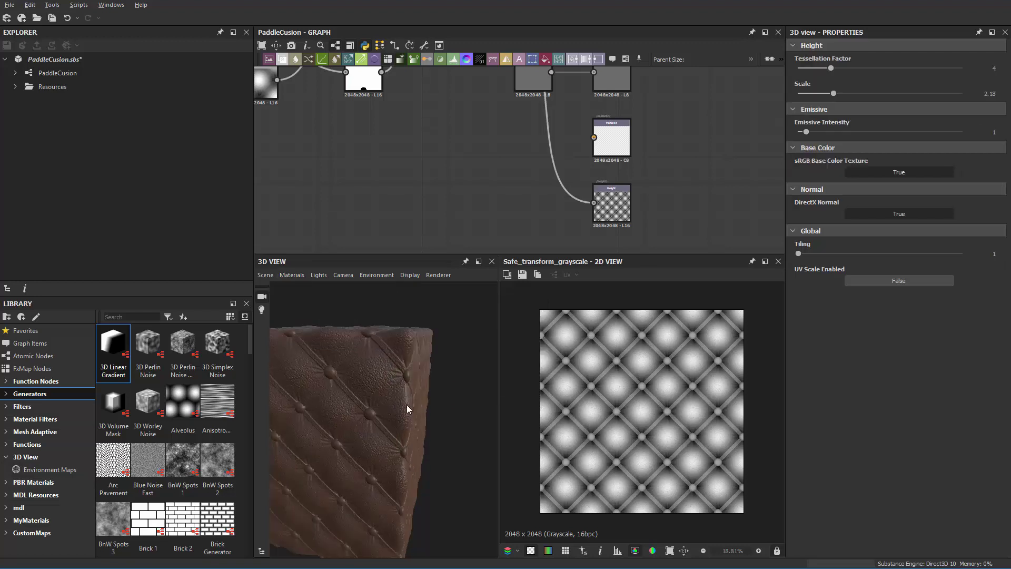
left_click_drag(336, 383, 442, 316)
- Move the grey Uniform Color closer to its Roughness output and reposition the pair above the Metallic output
mouse_move(468, 169)
middle_mouse_down()
mouse_move(437, 223)
mouse_move(482, 179)
middle_mouse_up()
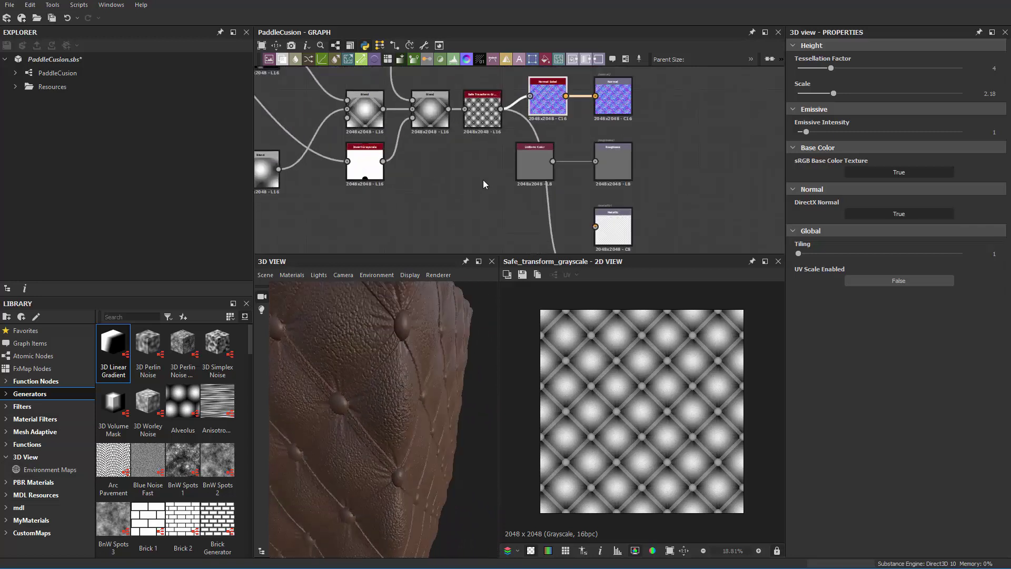
left_click_drag(529, 160, 552, 159)
left_click_drag(665, 151, 628, 176)
scroll(495, 162, "up", 1)
- Add an Ambient Occlusion (HBAO) node and place it in the empty graph area below the Safe Transform Grayscale node
middle_click_drag(483, 171, 437, 154)
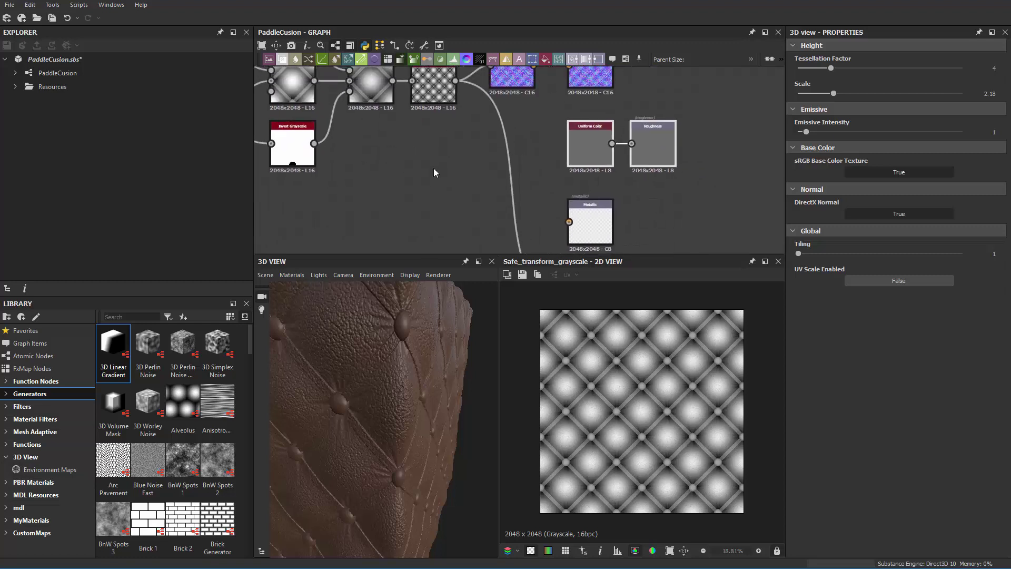
key("space")
type("a")
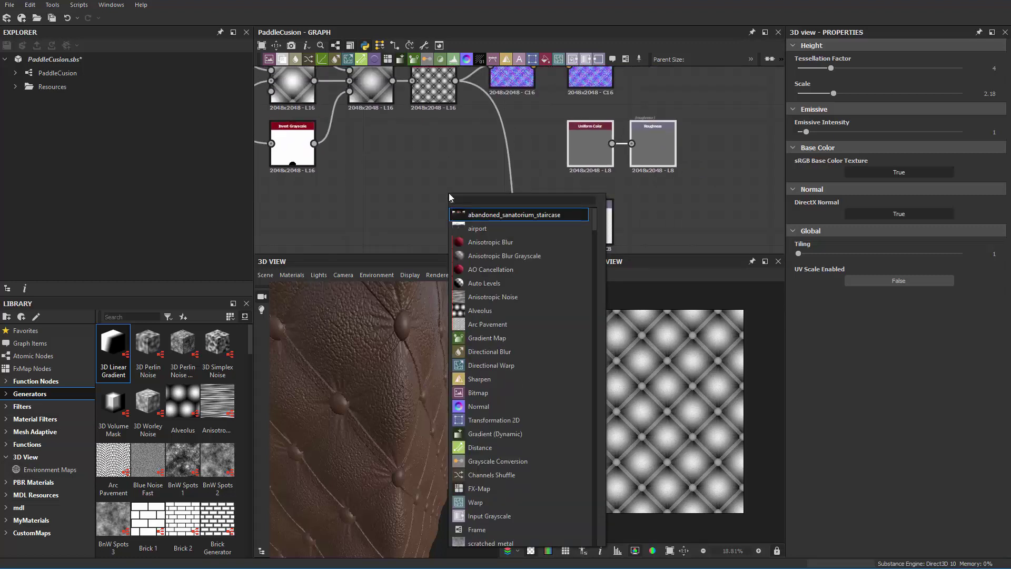
type("mbi")
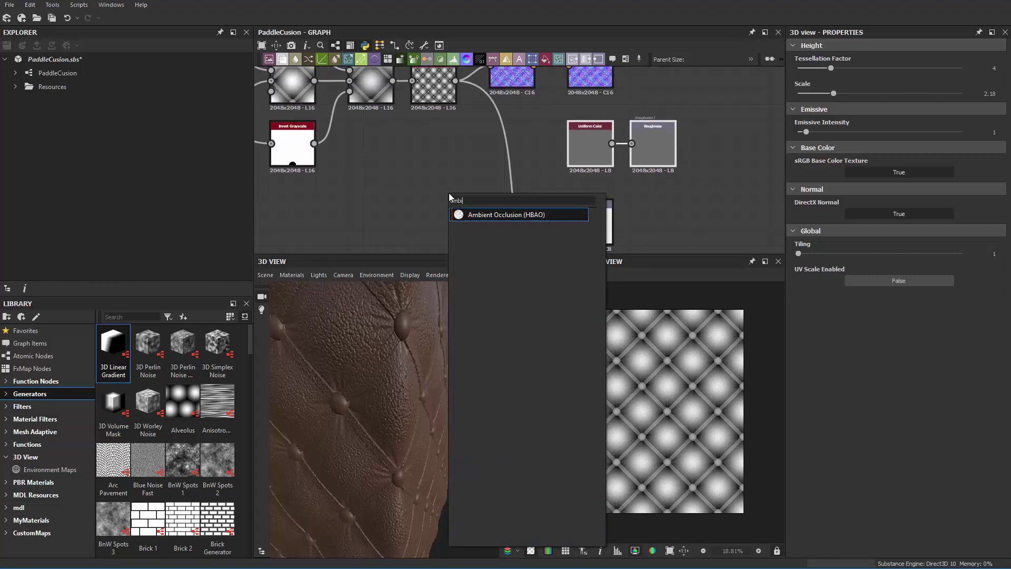
key("Return")
left_click_drag(622, 145, 445, 201)
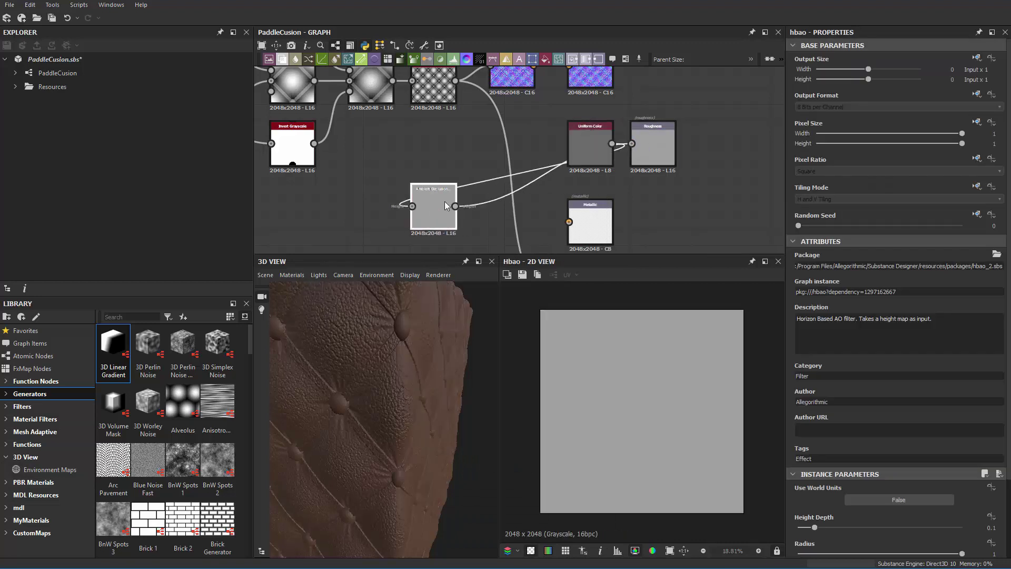
- Move the Uniform Color node aside and delete its link to the Ambient Occlusion node, keeping its Roughness link
left_click_drag(595, 154, 548, 150)
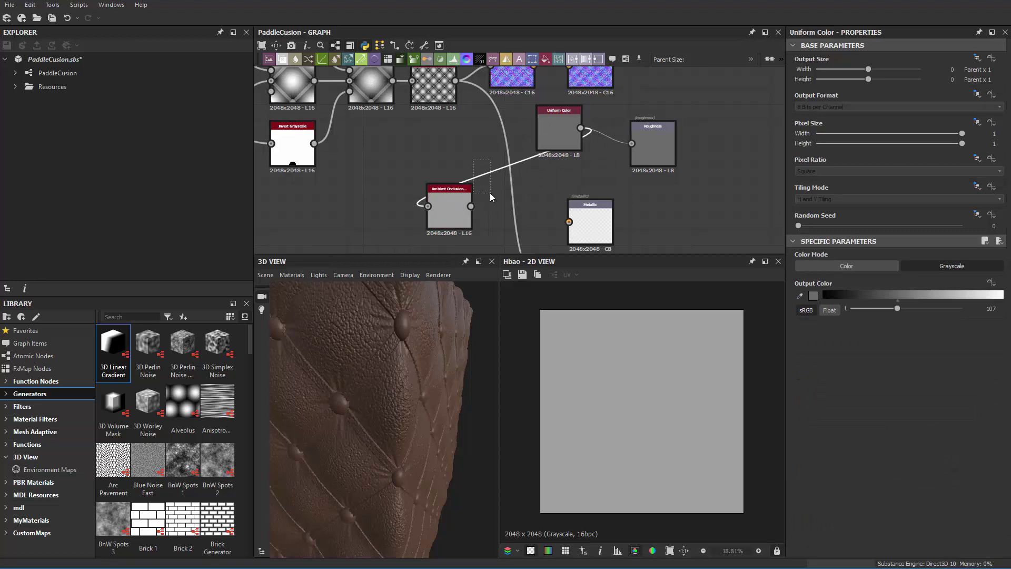
left_click_drag(490, 193, 467, 209)
key("Delete")
- Bring the Safe Transform Grayscale node closer and connect its output to the Ambient Occlusion node's Height input
middle_click_drag(440, 98, 456, 141)
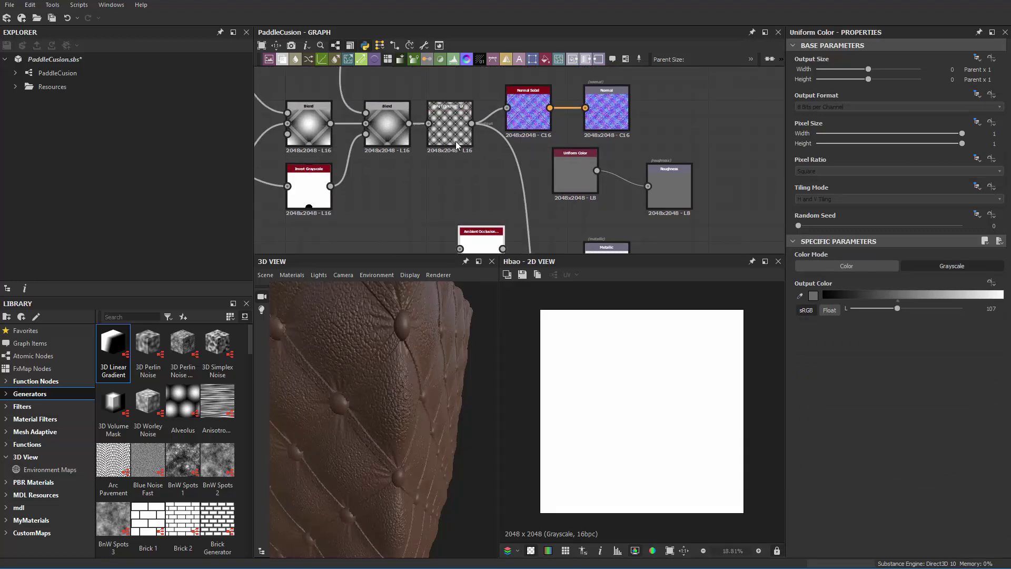
left_click_drag(456, 141, 415, 206)
scroll(421, 200, "up", 5)
scroll(441, 173, "down", 3)
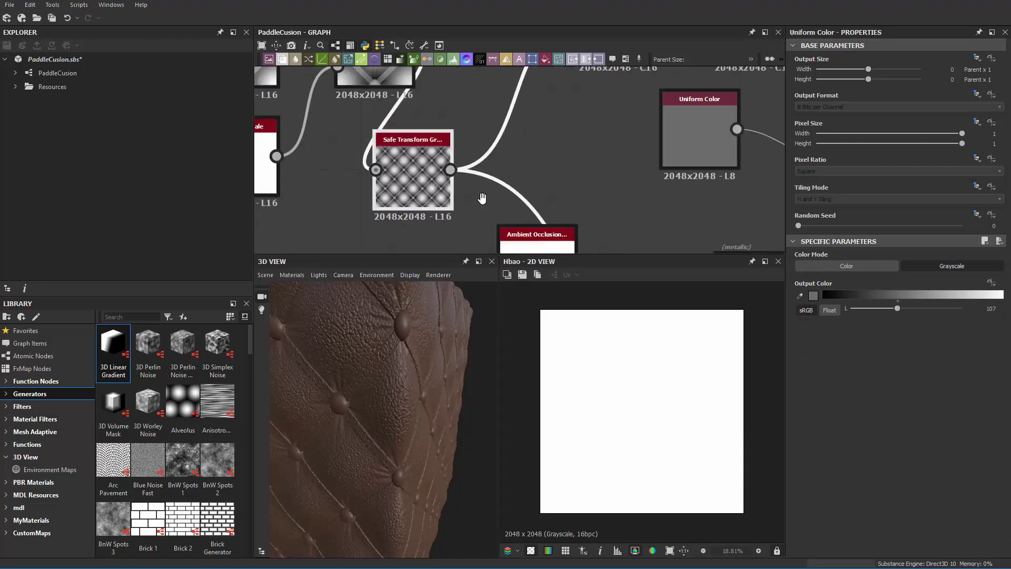
middle_click_drag(441, 173, 428, 141)
left_click_drag(486, 228, 464, 220)
scroll(464, 221, "down", 1)
- Move the Ambient Occlusion node down beside the Height output and examine its result up close in 2D
middle_click_drag(499, 215, 484, 164)
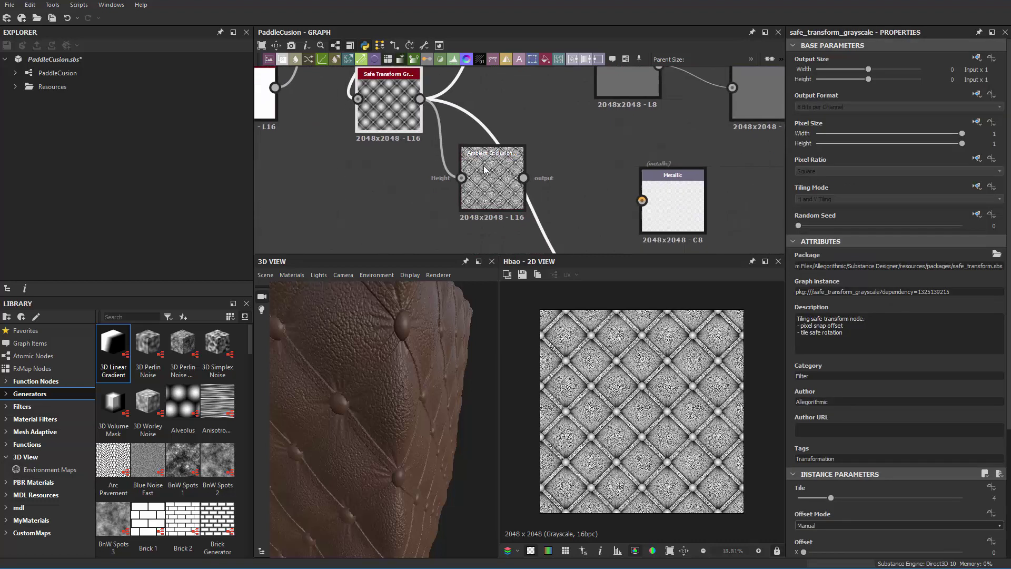
left_click_drag(484, 184, 484, 206)
middle_click_drag(516, 222, 509, 163)
left_click_drag(469, 154, 468, 222)
middle_click_drag(513, 168, 531, 94)
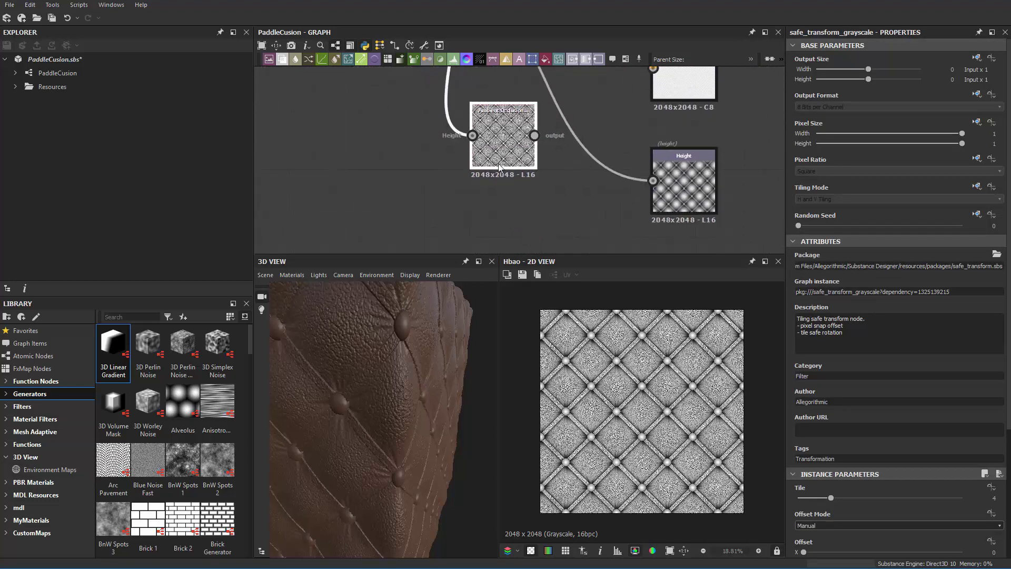
left_click_drag(498, 163, 520, 208)
scroll(636, 414, "up", 5)
scroll(637, 414, "up", 5)
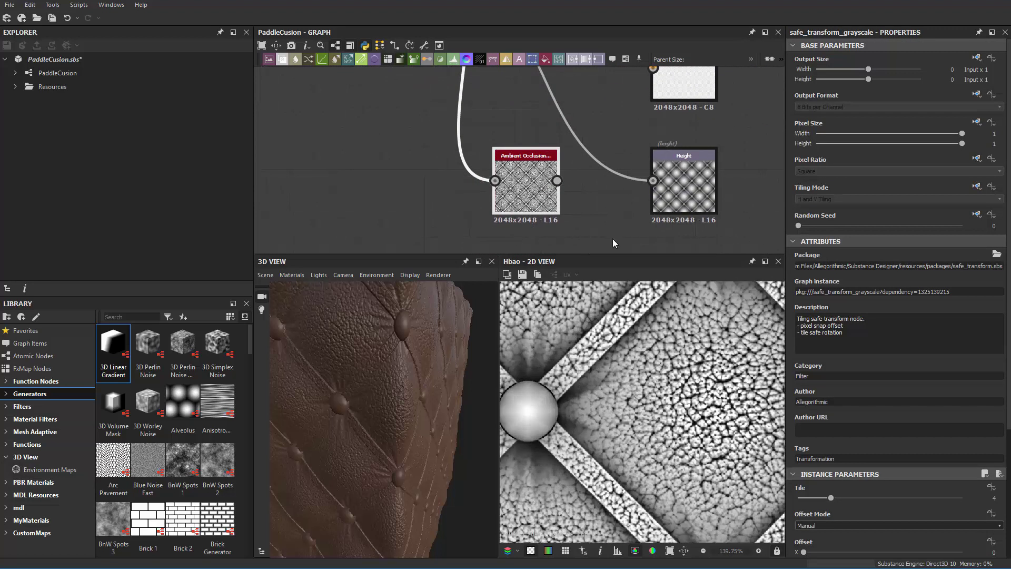
- Lower the Ambient Occlusion node beneath the Height output's row and shift Safe Transform Grayscale back up toward the blend chain
scroll(613, 243, "down", 3)
middle_click_drag(619, 242, 618, 187)
left_click_drag(574, 164, 588, 205)
middle_click_drag(554, 169, 565, 261)
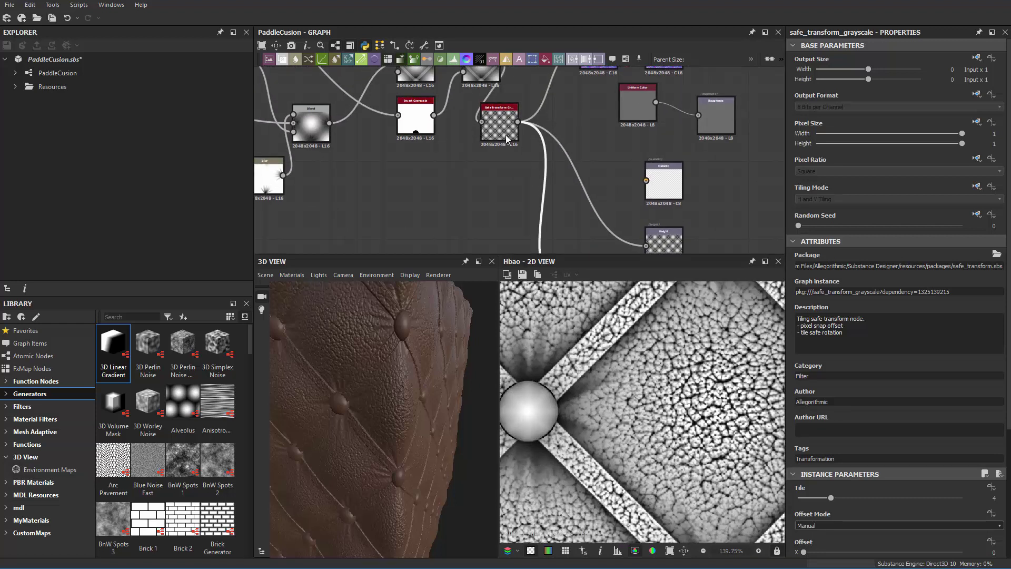
left_click_drag(503, 131, 523, 111)
middle_click_drag(632, 157, 621, 66)
scroll(665, 195, "up", 1)
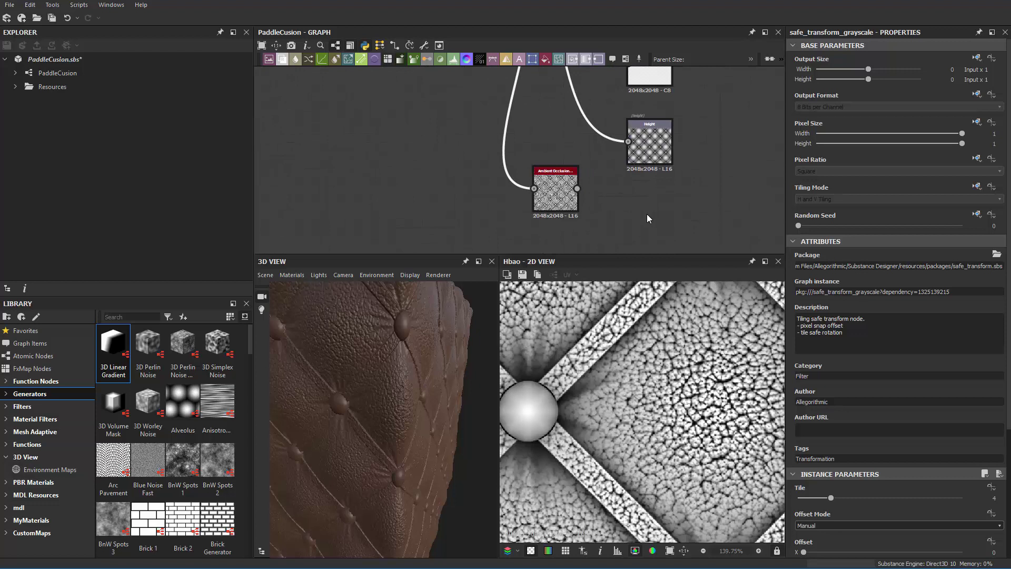
- Duplicate the Height output node, place the copy below the original, and open its properties
left_click(651, 162)
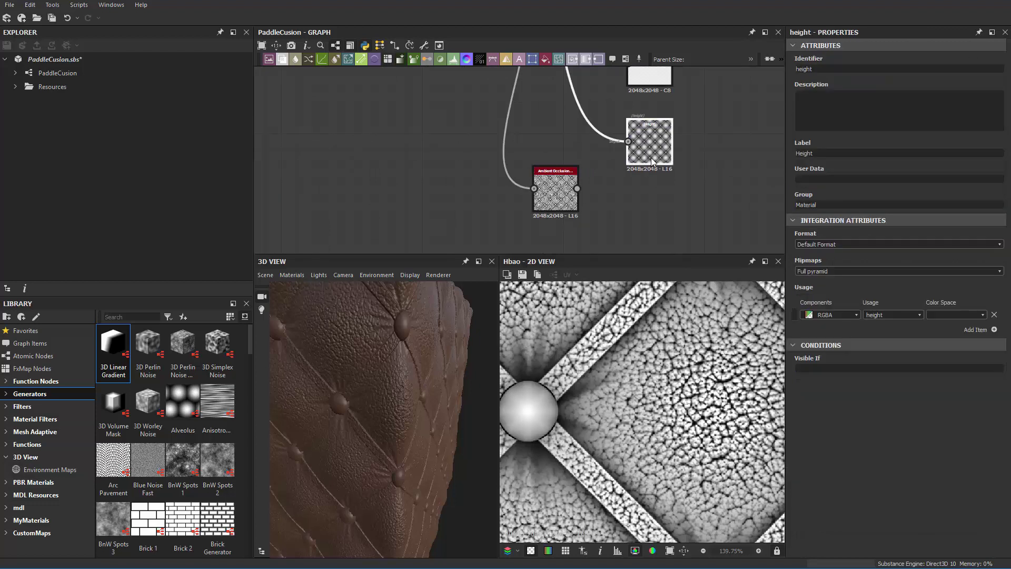
key("ctrl+d")
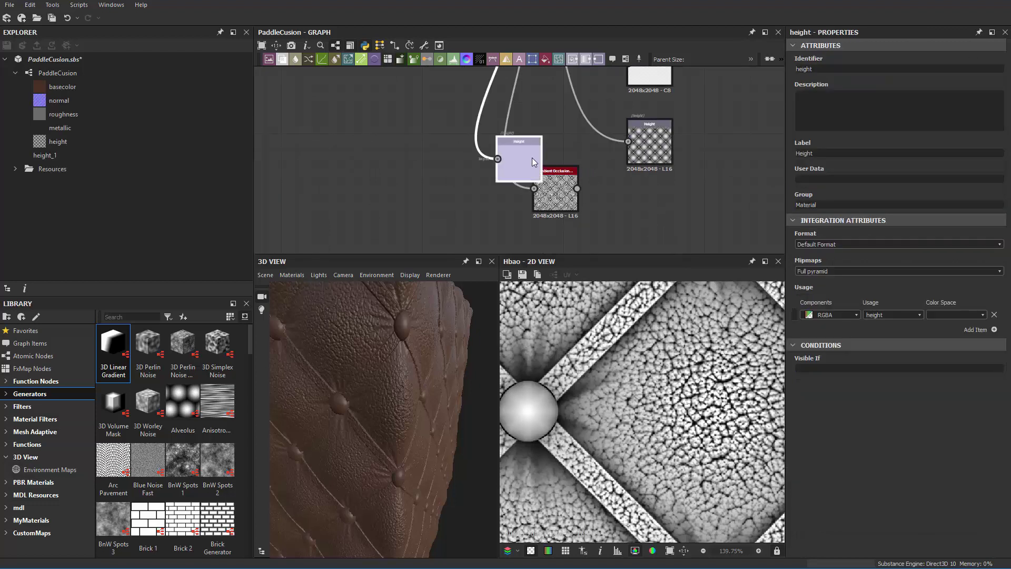
left_click_drag(533, 161, 667, 218)
scroll(662, 219, "up", 2)
double_click(661, 223)
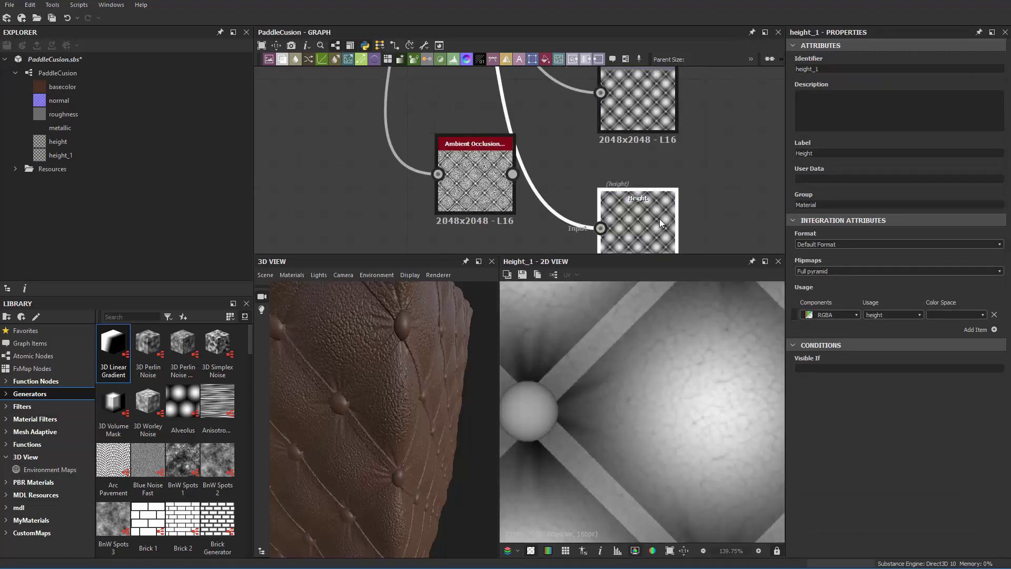
middle_click_drag(711, 185, 695, 159)
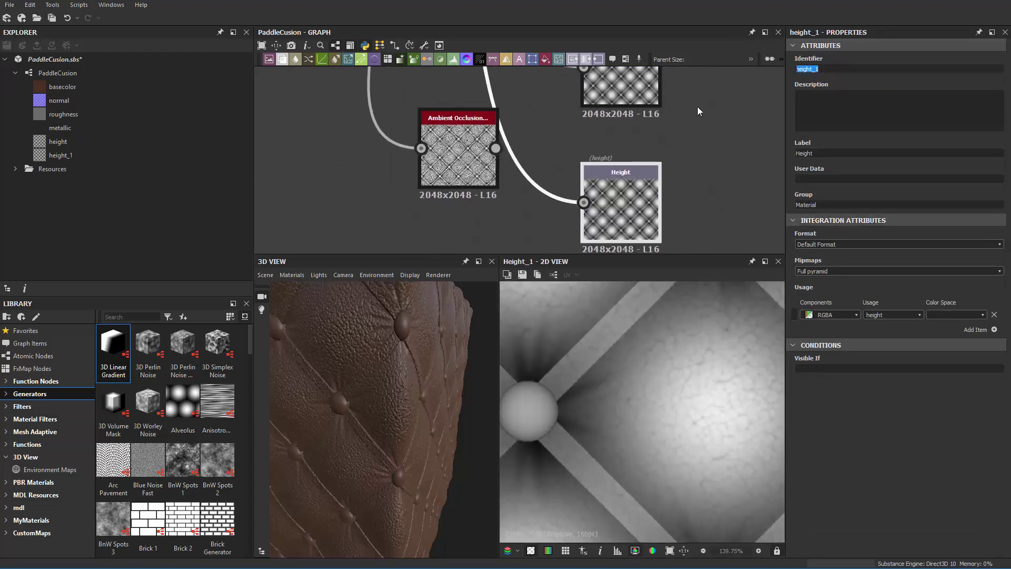
- Give the duplicated output the identifier AmbientOcclusion, the label AO, and the usage ambientOcclusion
type("Ambine")
key("BackSpace")
key("BackSpace")
type("entOcclusio")
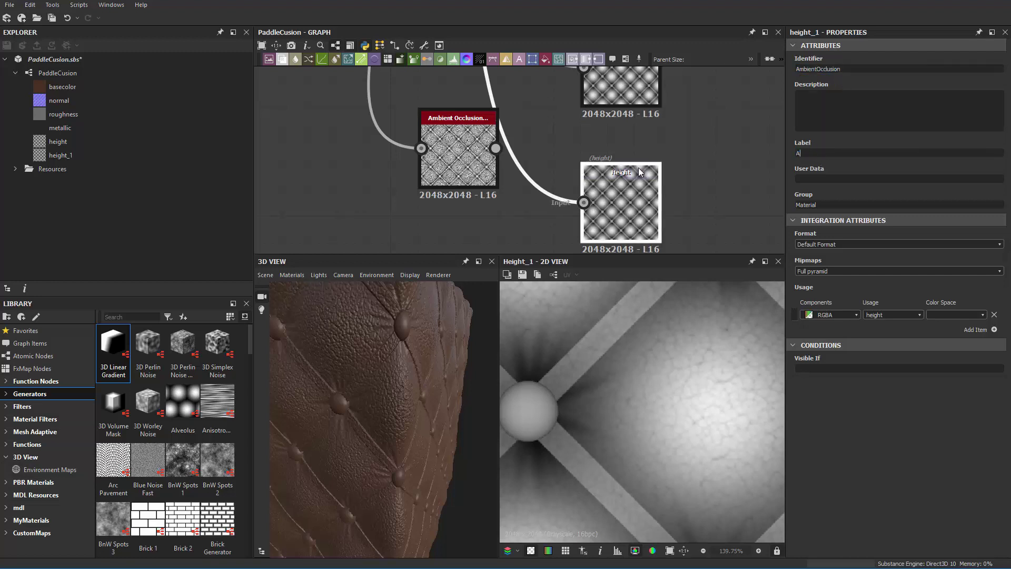
left_click(919, 315)
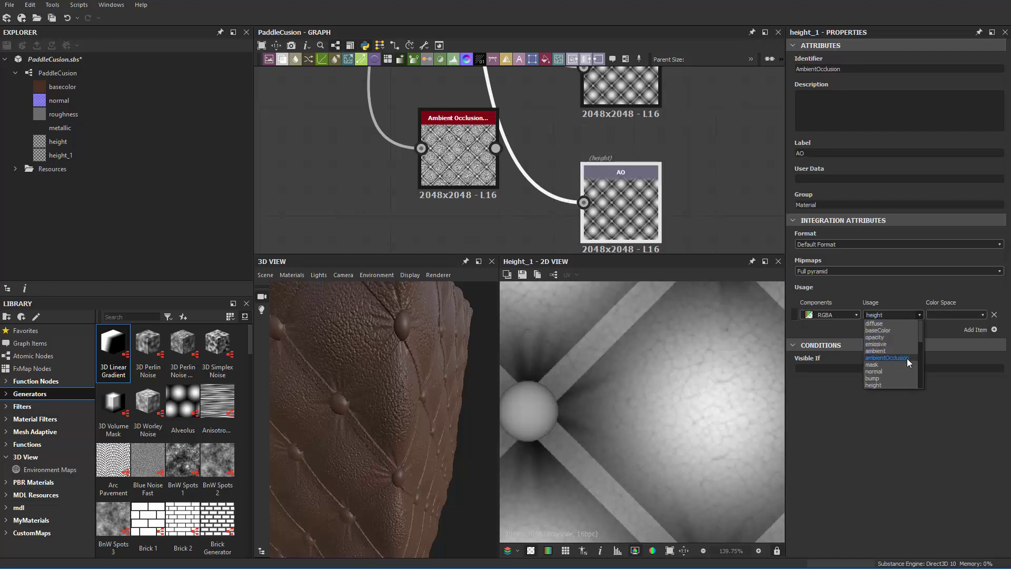
left_click(907, 358)
middle_click_drag(698, 207, 705, 195)
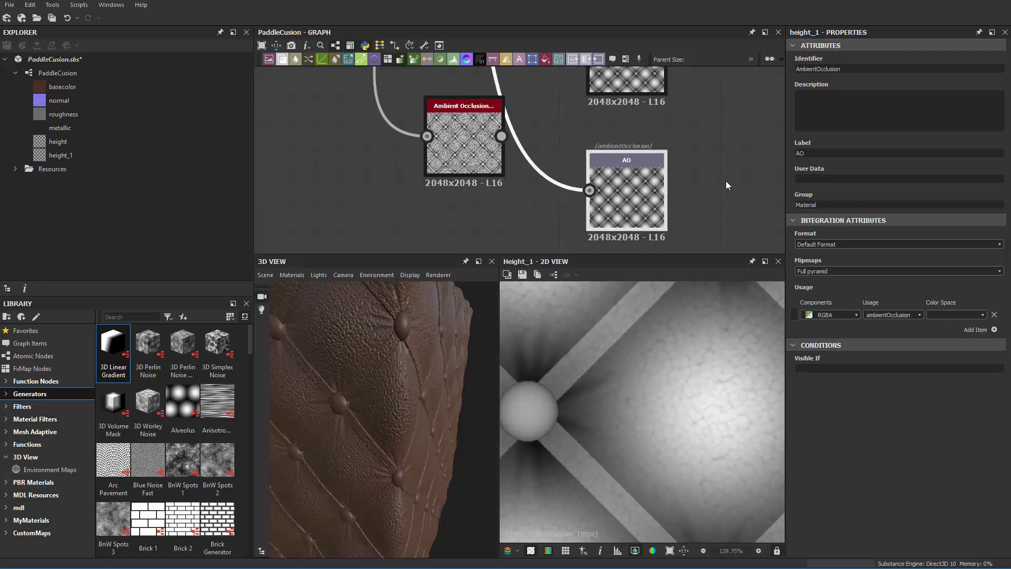
- Connect the Ambient Occlusion node's output to the AO output and line the two nodes up side by side
left_click(726, 182)
scroll(723, 188, "down", 3)
scroll(585, 201, "up", 2)
left_click_drag(649, 182, 666, 184)
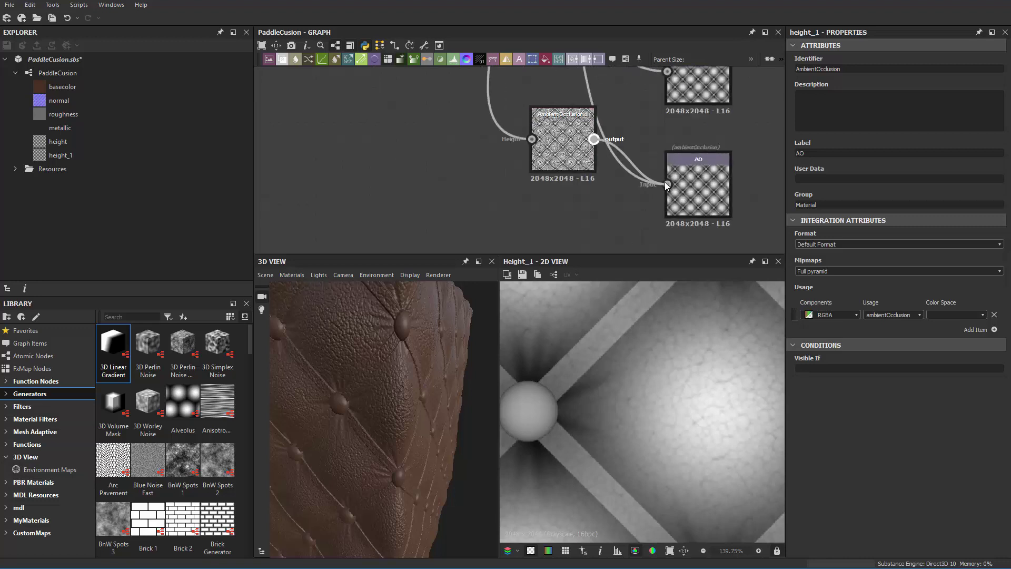
left_click_drag(582, 161, 605, 205)
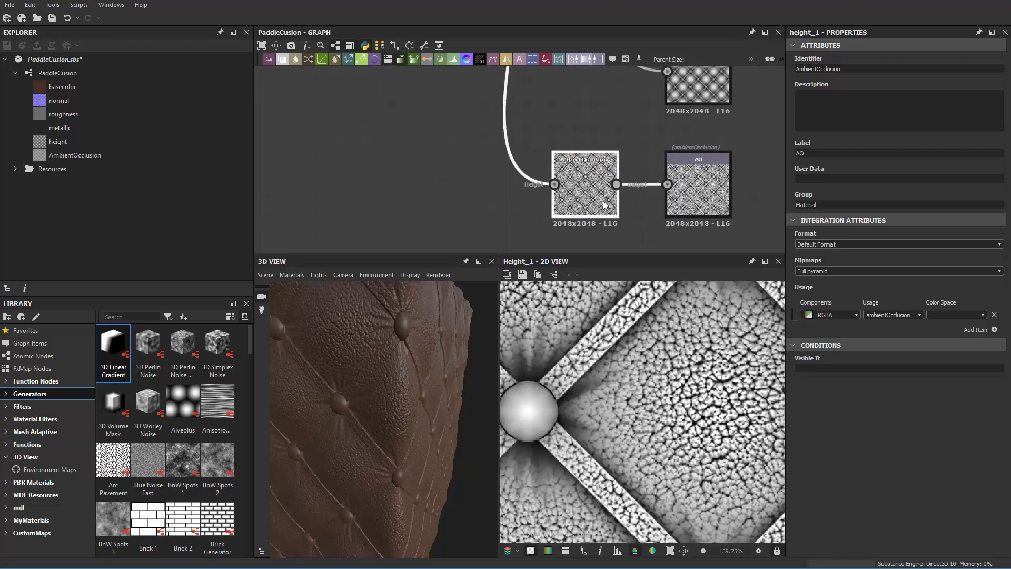
- Send the graph's outputs to the 3D view and turn the cube to check the ambient occlusion
left_click_drag(391, 378, 421, 353)
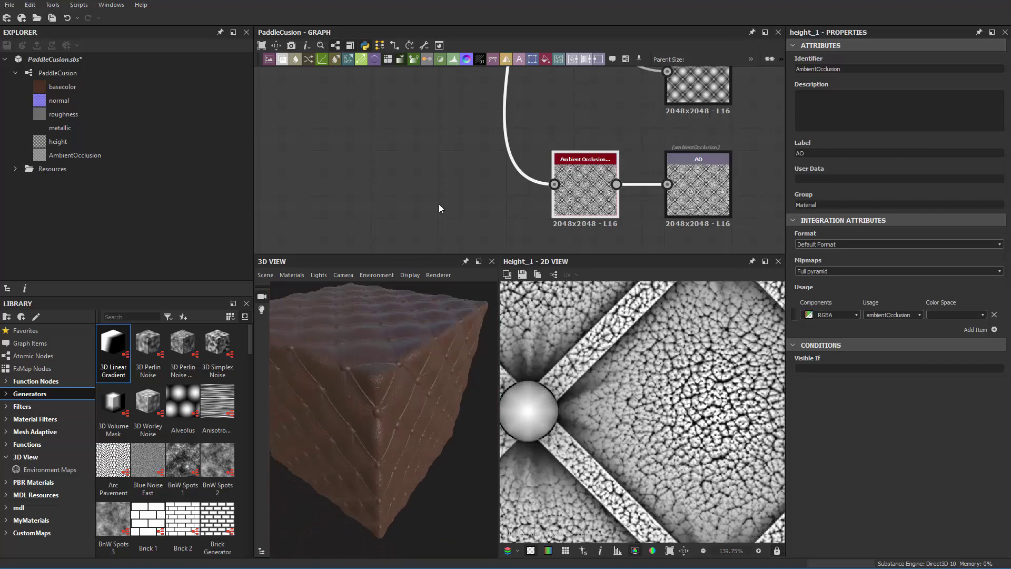
right_click(409, 185)
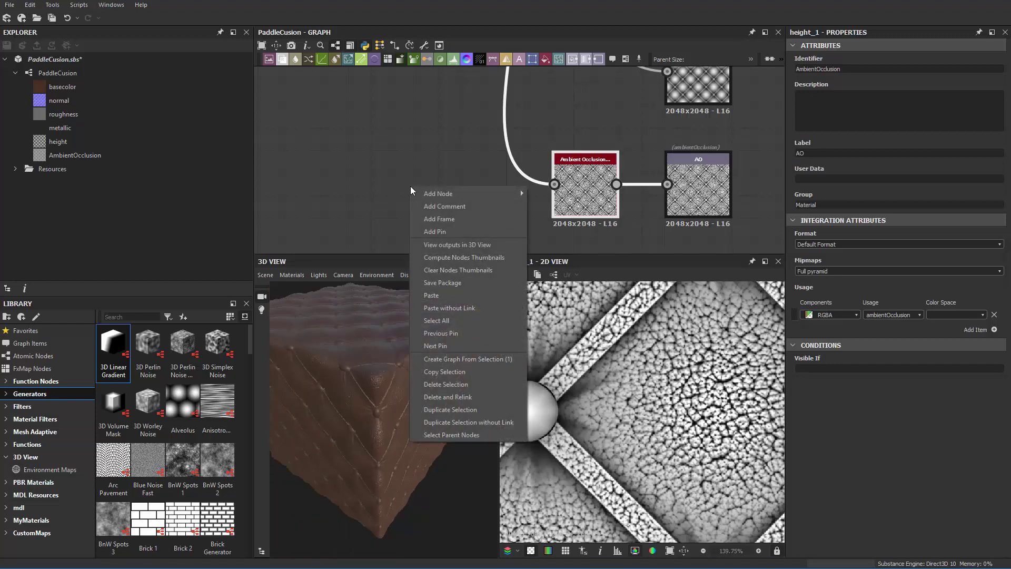
left_click(469, 245)
left_click_drag(400, 400, 368, 395)
scroll(609, 182, "up", 4)
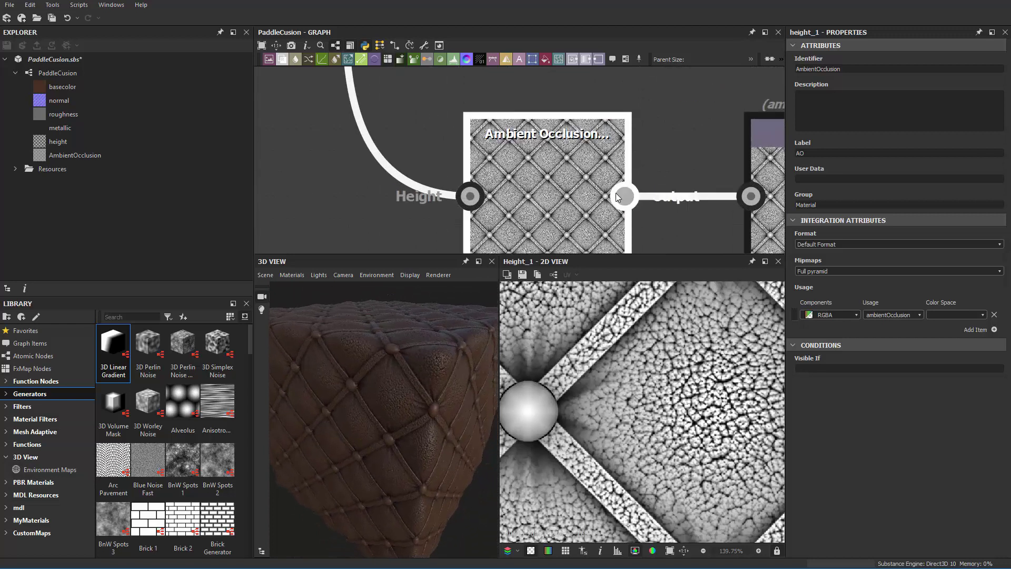
- Tune the Ambient Occlusion node to a Height Depth of about 0.13 and a Radius of about 0.06
left_click(547, 157)
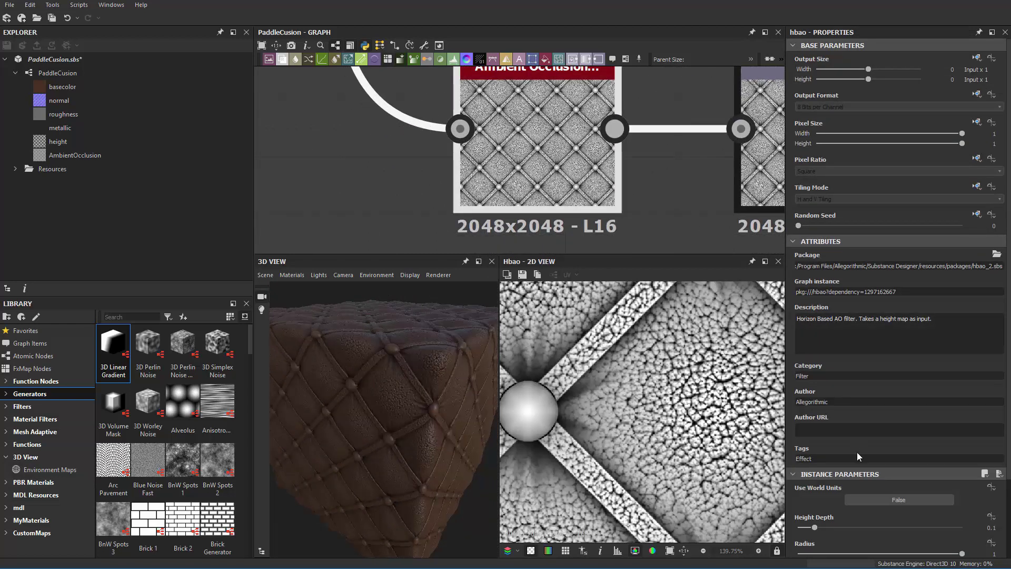
scroll(853, 458, "down", 3)
mouse_move(815, 436)
left_mouse_down()
mouse_move(872, 439)
mouse_move(819, 448)
mouse_move(829, 448)
left_mouse_up()
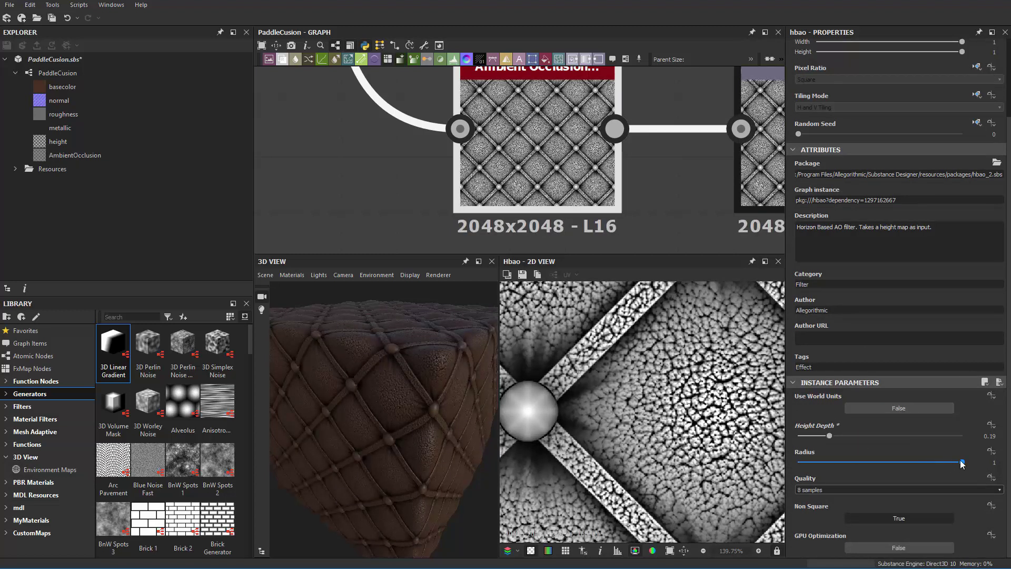
left_click_drag(772, 471, 770, 472)
left_click_drag(883, 468, 968, 470)
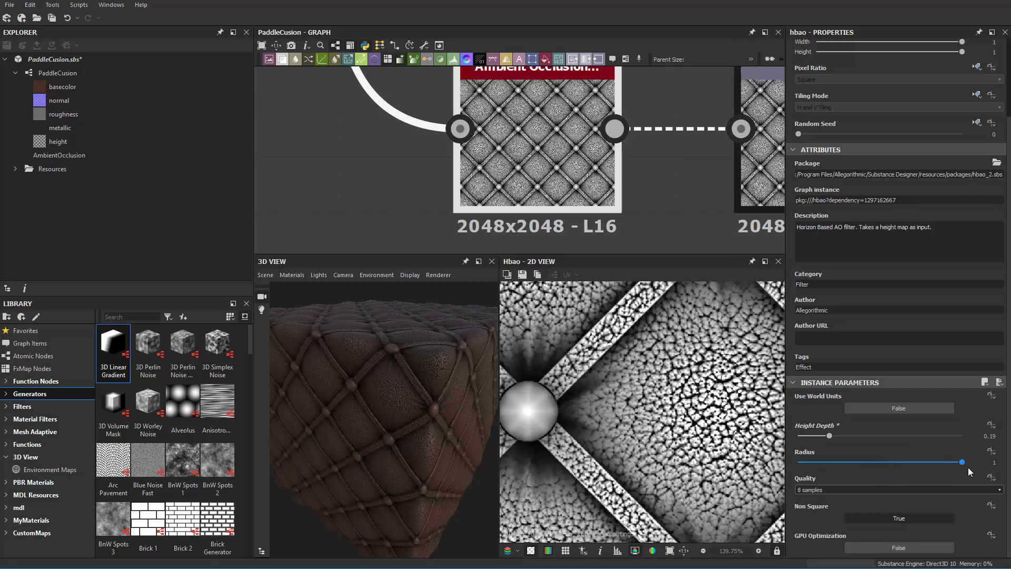
mouse_move(840, 479)
left_mouse_down()
mouse_move(802, 479)
mouse_move(822, 474)
left_mouse_up()
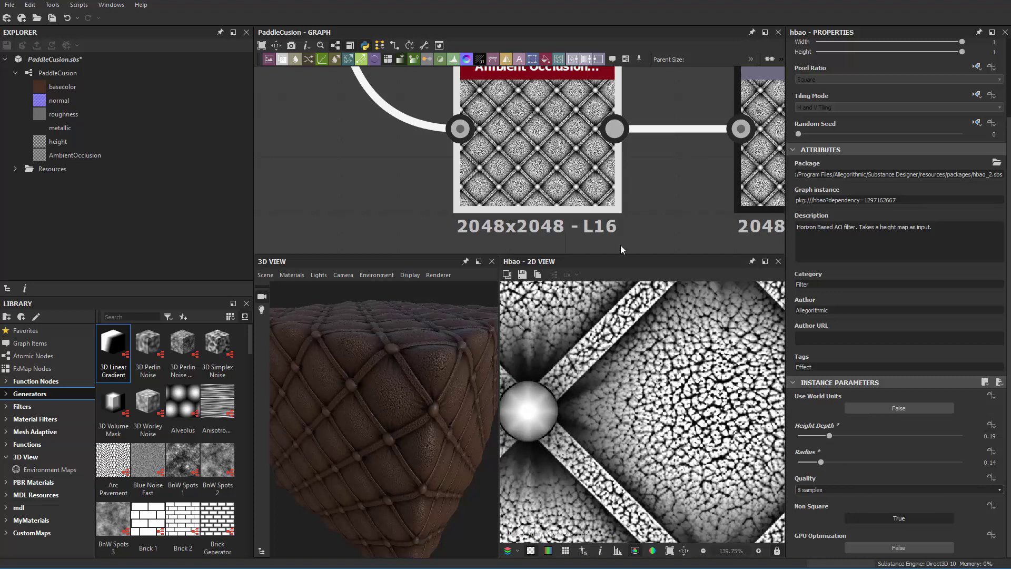
scroll(621, 249, "down", 2)
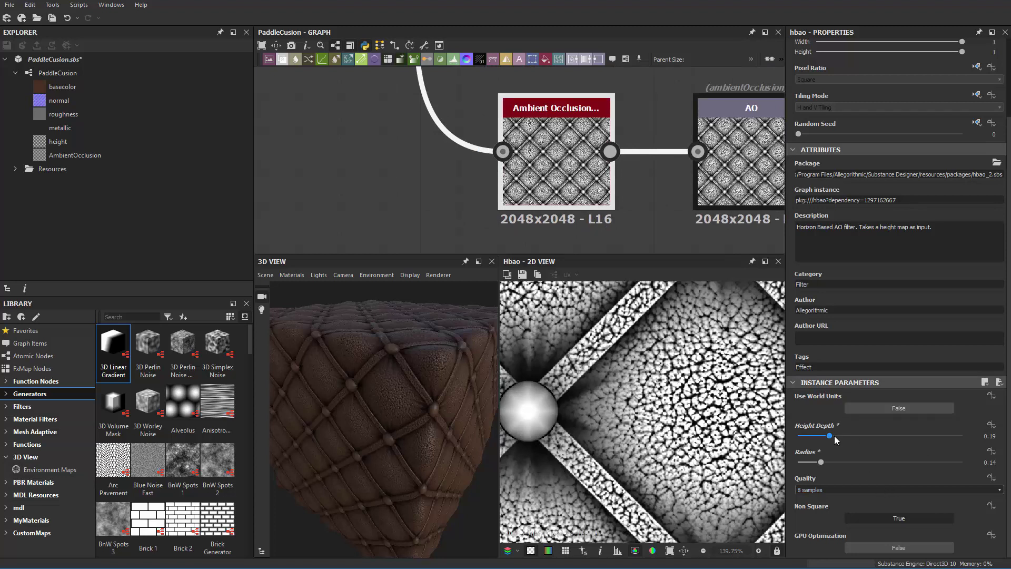
left_click_drag(821, 437, 820, 437)
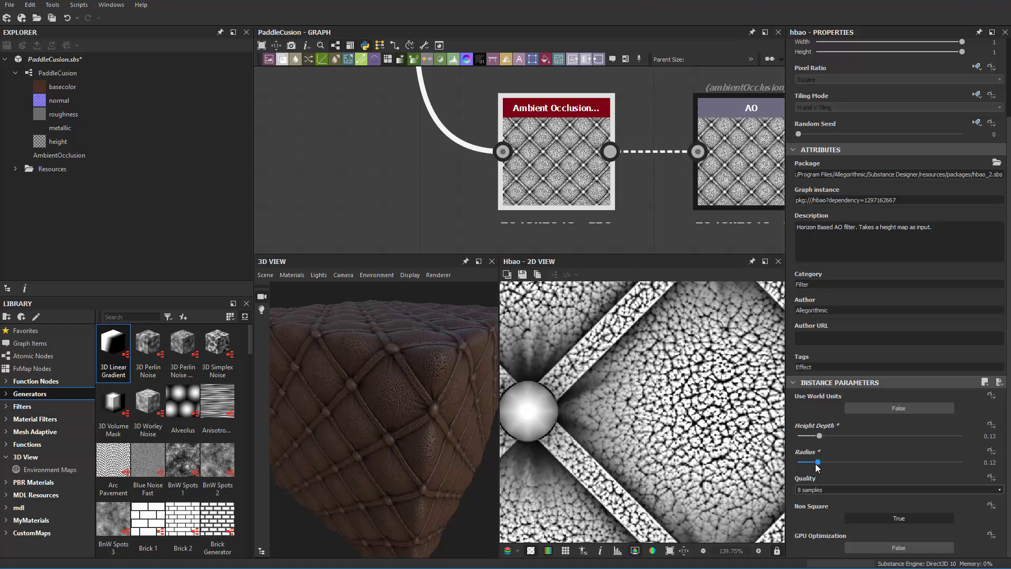
left_click_drag(817, 466, 809, 468)
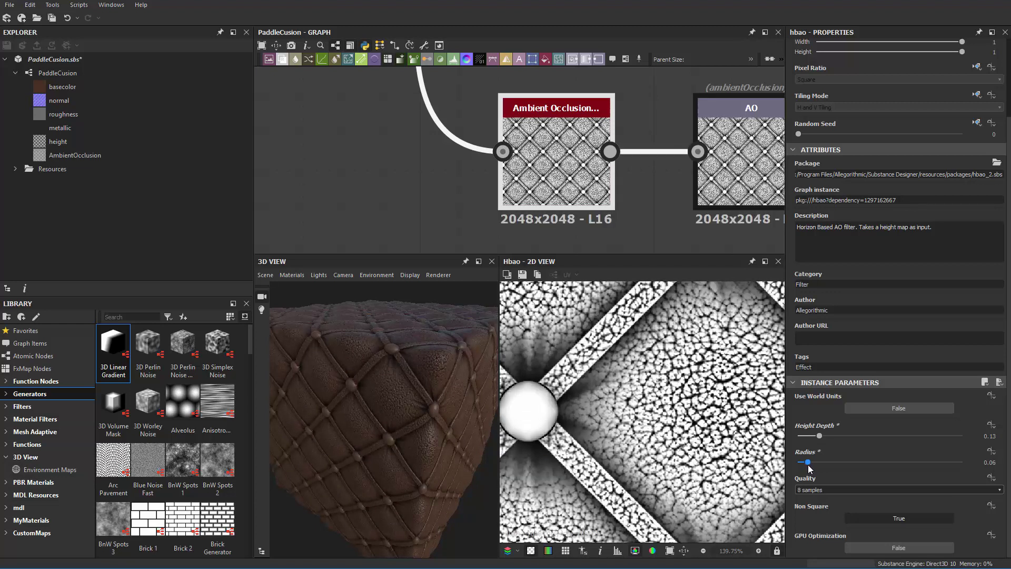
- Inspect the occlusion shading of the leather grain, seams and buttons up close on the 3D model
left_click_drag(405, 437, 376, 421)
scroll(377, 421, "up", 3)
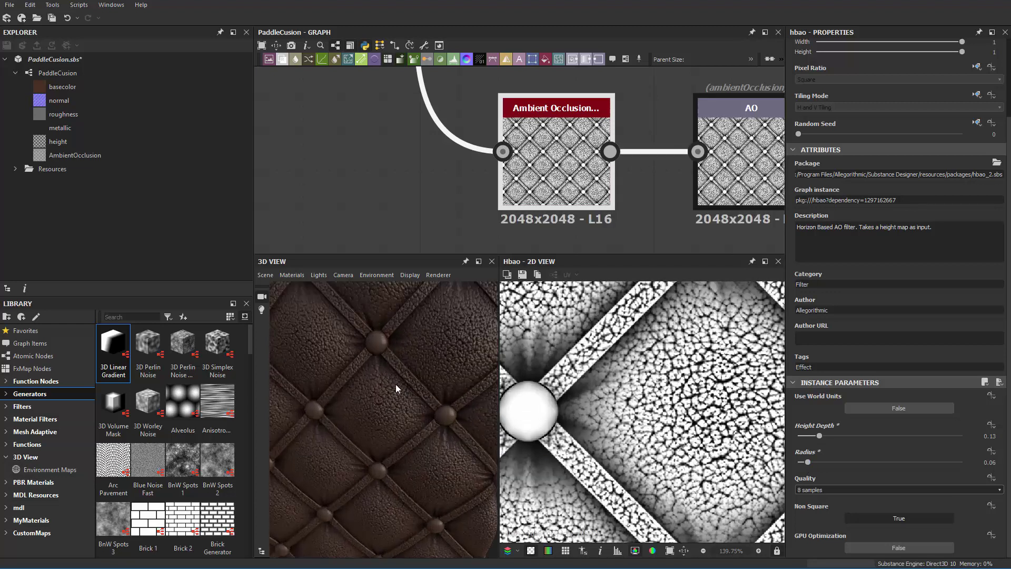
scroll(384, 392, "up", 3)
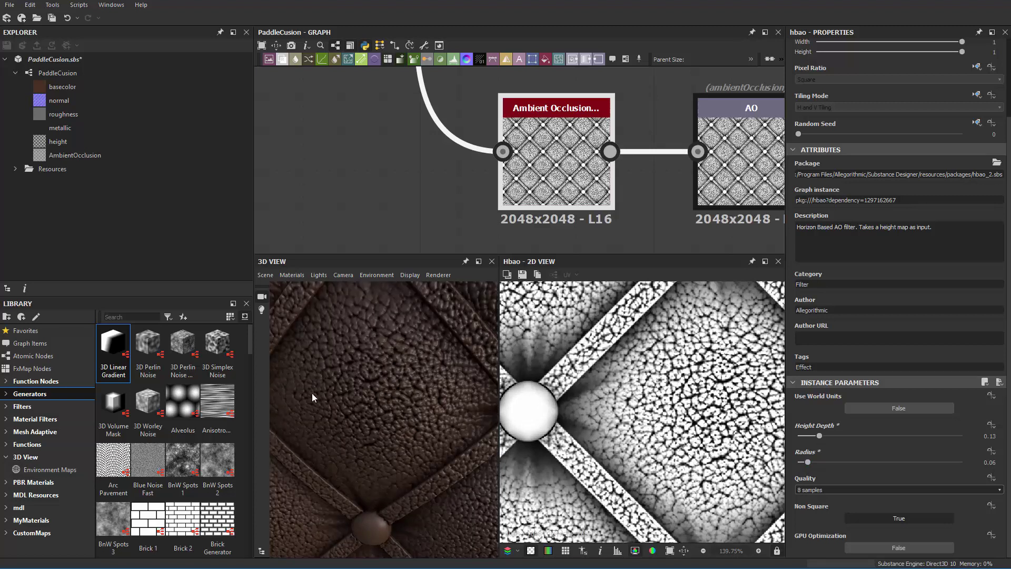
scroll(409, 219, "down", 6)
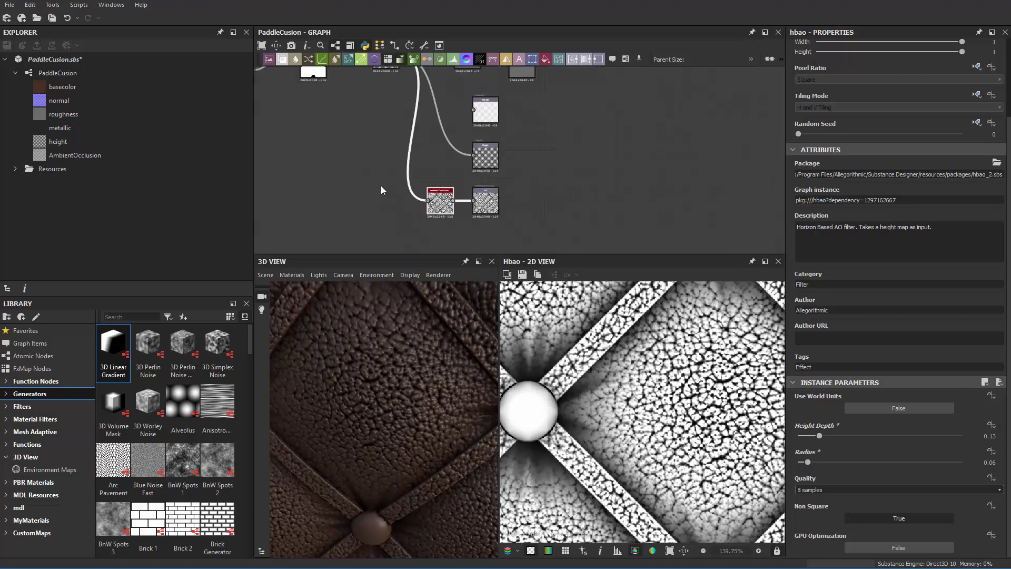
scroll(398, 143, "up", 5)
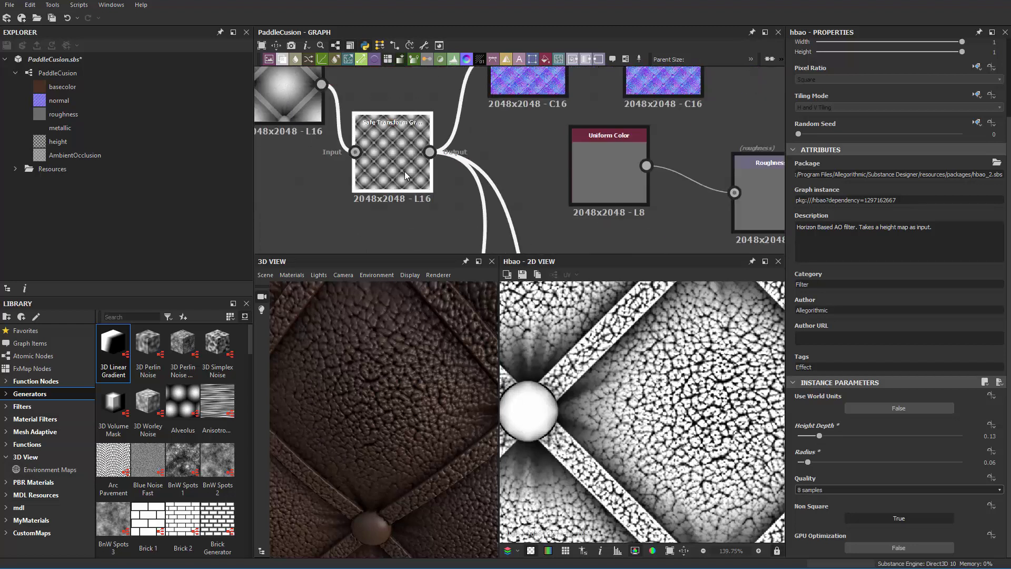
- Duplicate the Safe Transform Grayscale node and feed the copy from the Blend node that precedes the final Multiply blend
scroll(419, 197, "down", 3)
middle_click_drag(421, 206, 492, 213)
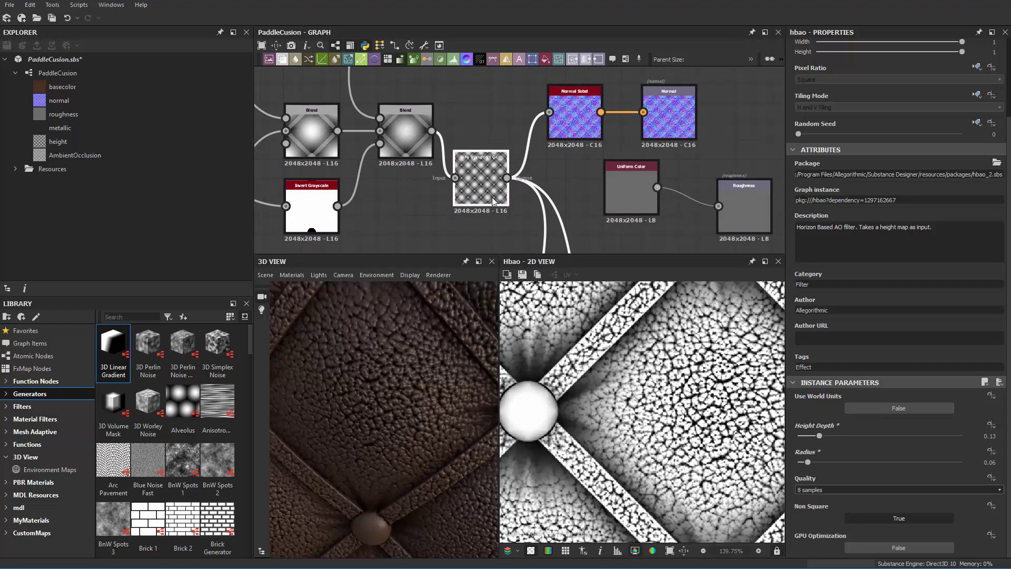
left_click(473, 199)
left_click(413, 151)
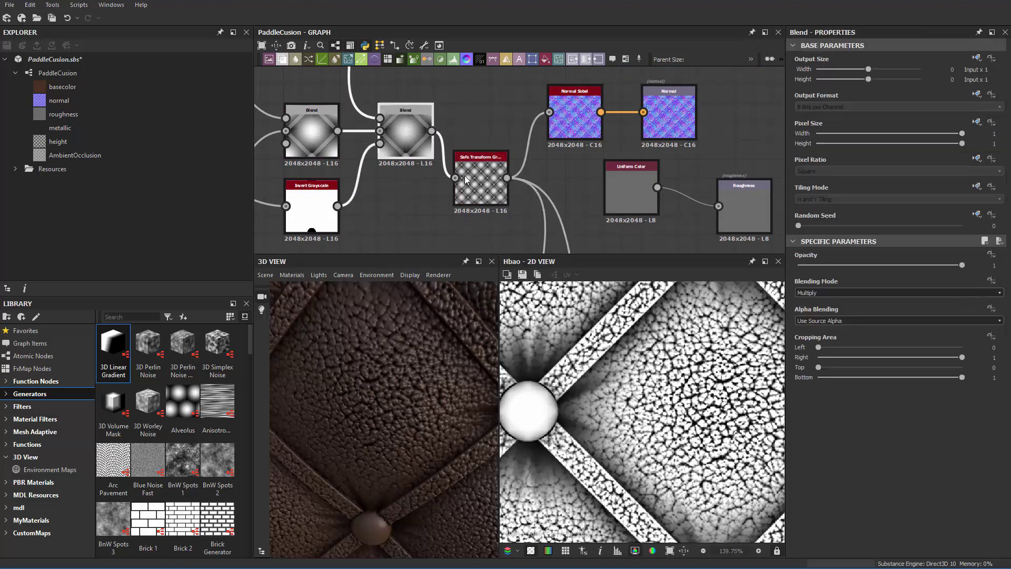
scroll(495, 179, "up", 5)
scroll(496, 165, "down", 5)
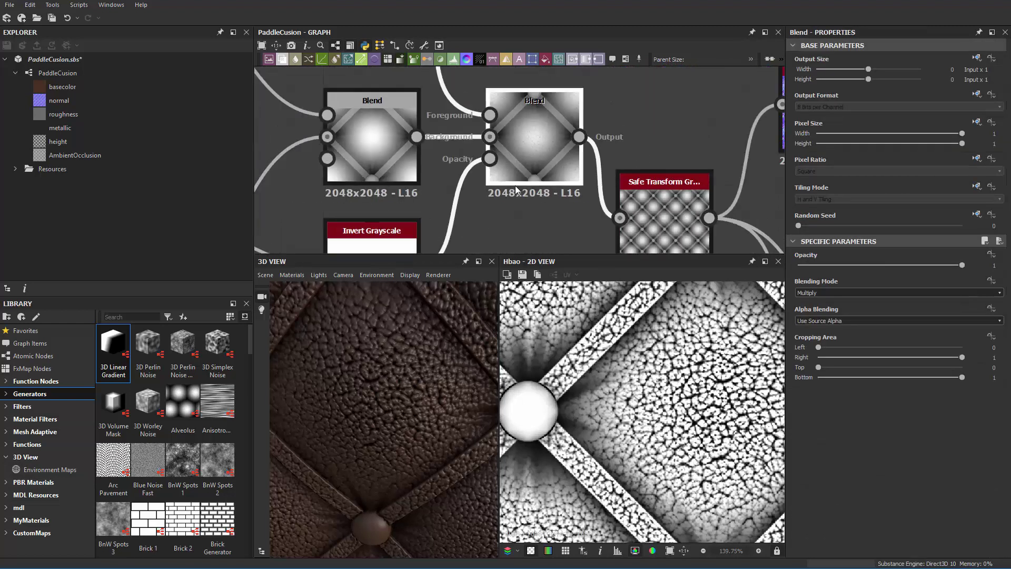
left_click(622, 184)
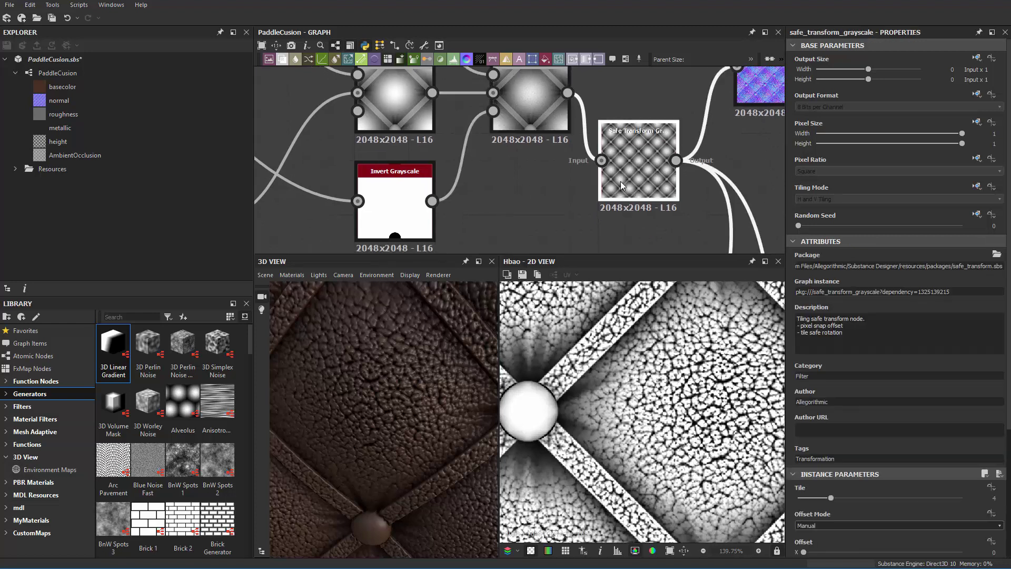
middle_click_drag(586, 219, 595, 157)
left_click(535, 205)
left_click_drag(547, 185, 594, 221)
scroll(537, 161, "down", 3)
middle_click_drag(519, 140, 521, 164)
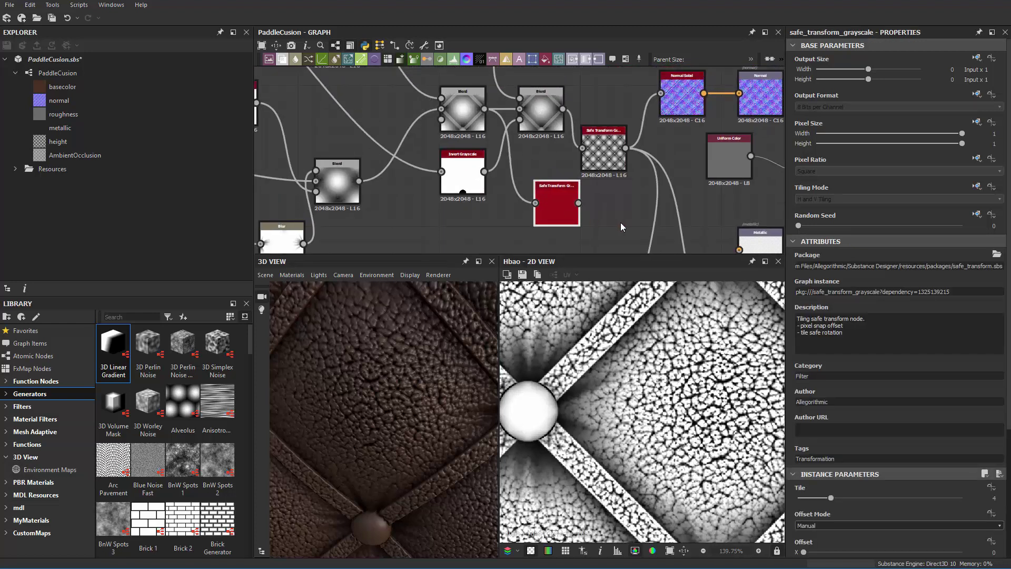
- Preview the duplicated Safe Transform Grayscale in the 2D view and connect its output to the Ambient Occlusion node's input
scroll(545, 179, "up", 5)
scroll(545, 179, "down", 3)
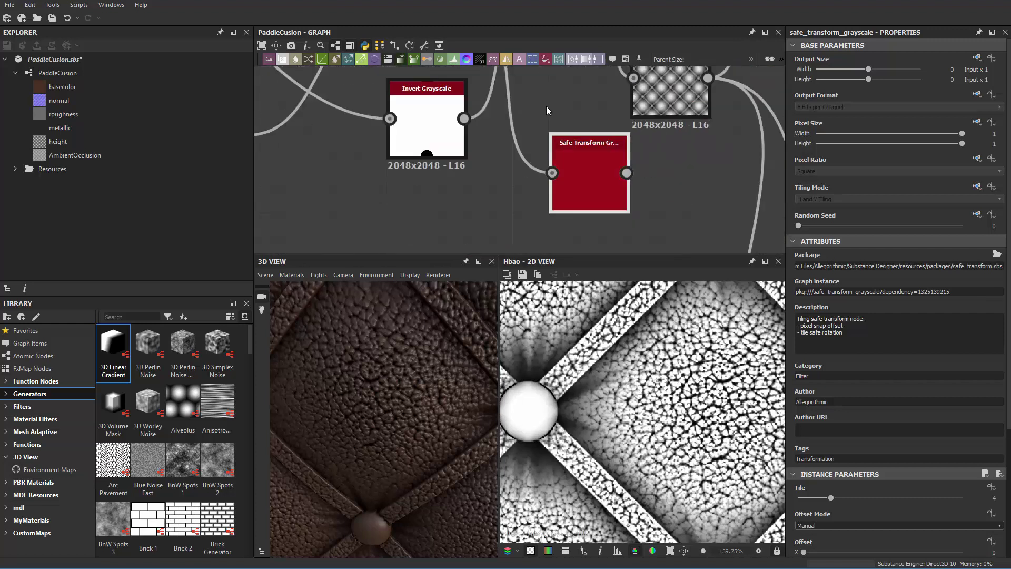
double_click(587, 171)
scroll(679, 220, "down", 3)
middle_click_drag(679, 220, 527, 104)
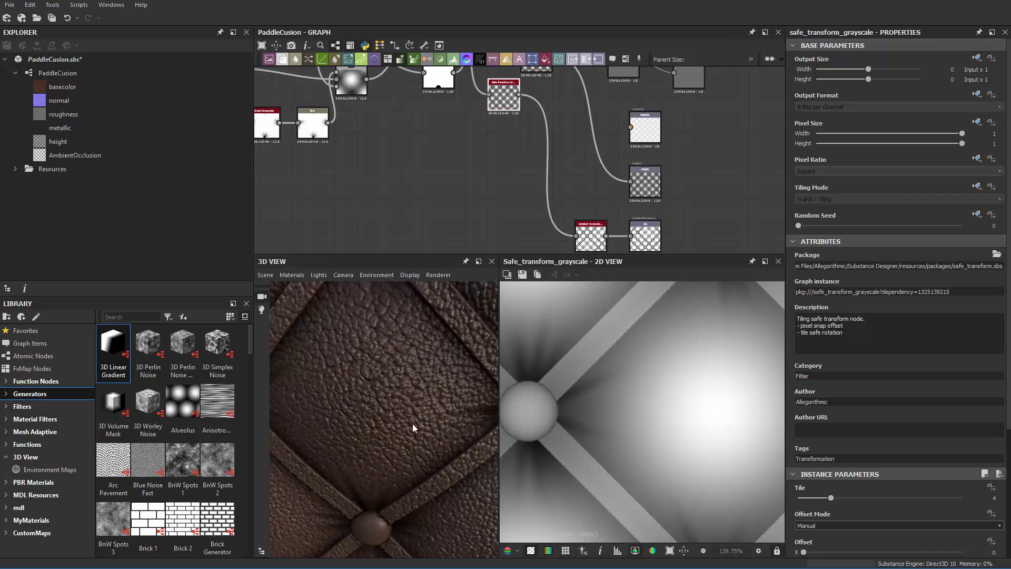
- Turn the cube and rotate the environment lighting to check the ambient occlusion across the cushions, seams and buttons
scroll(412, 423, "down", 5)
scroll(405, 406, "down", 4)
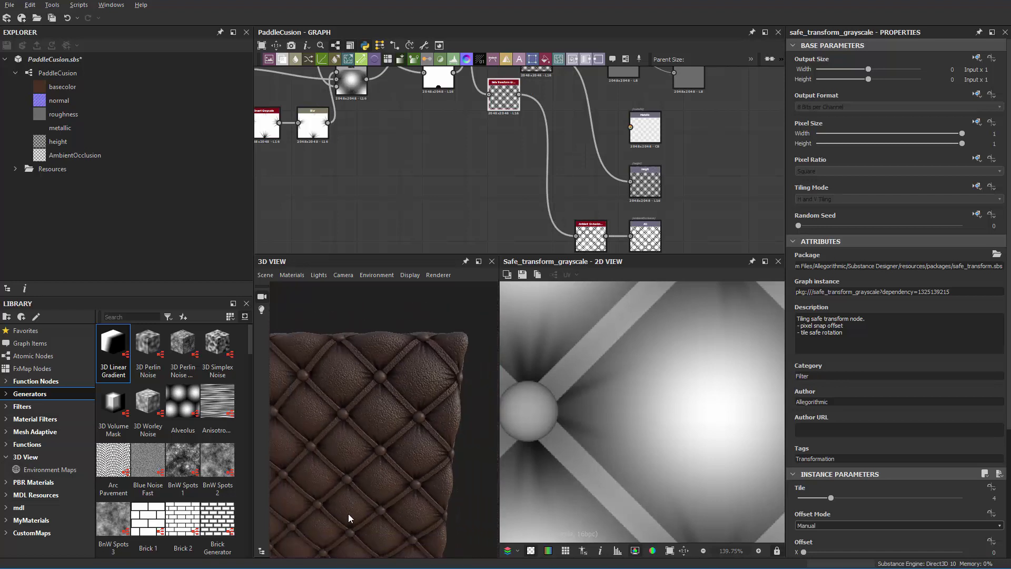
right_click_drag(349, 513, 397, 514, "ctrl+shift")
left_click_drag(397, 514, 400, 408)
scroll(421, 462, "up", 5)
scroll(436, 452, "down", 5)
scroll(552, 155, "up", 4)
scroll(553, 156, "up", 2)
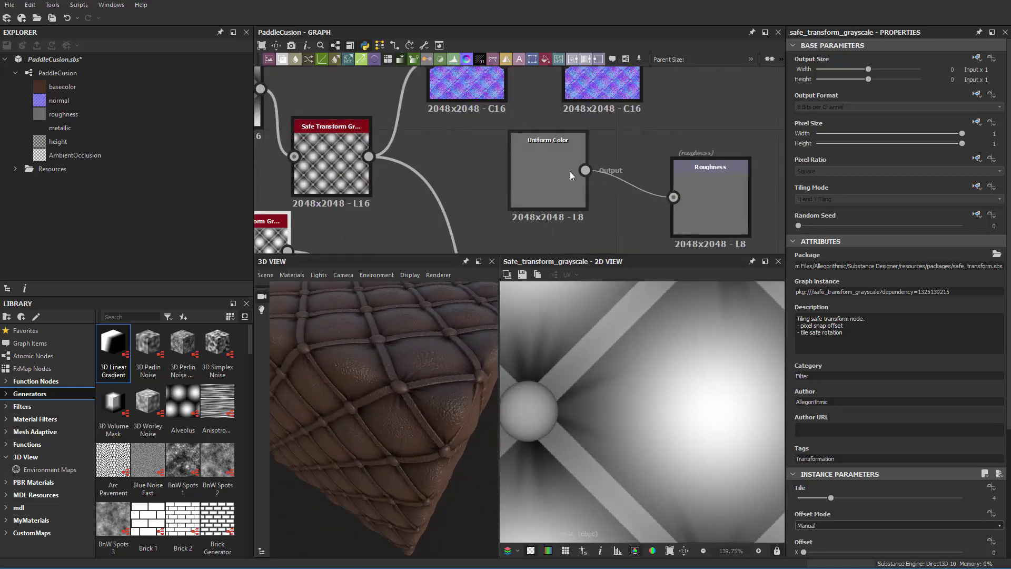